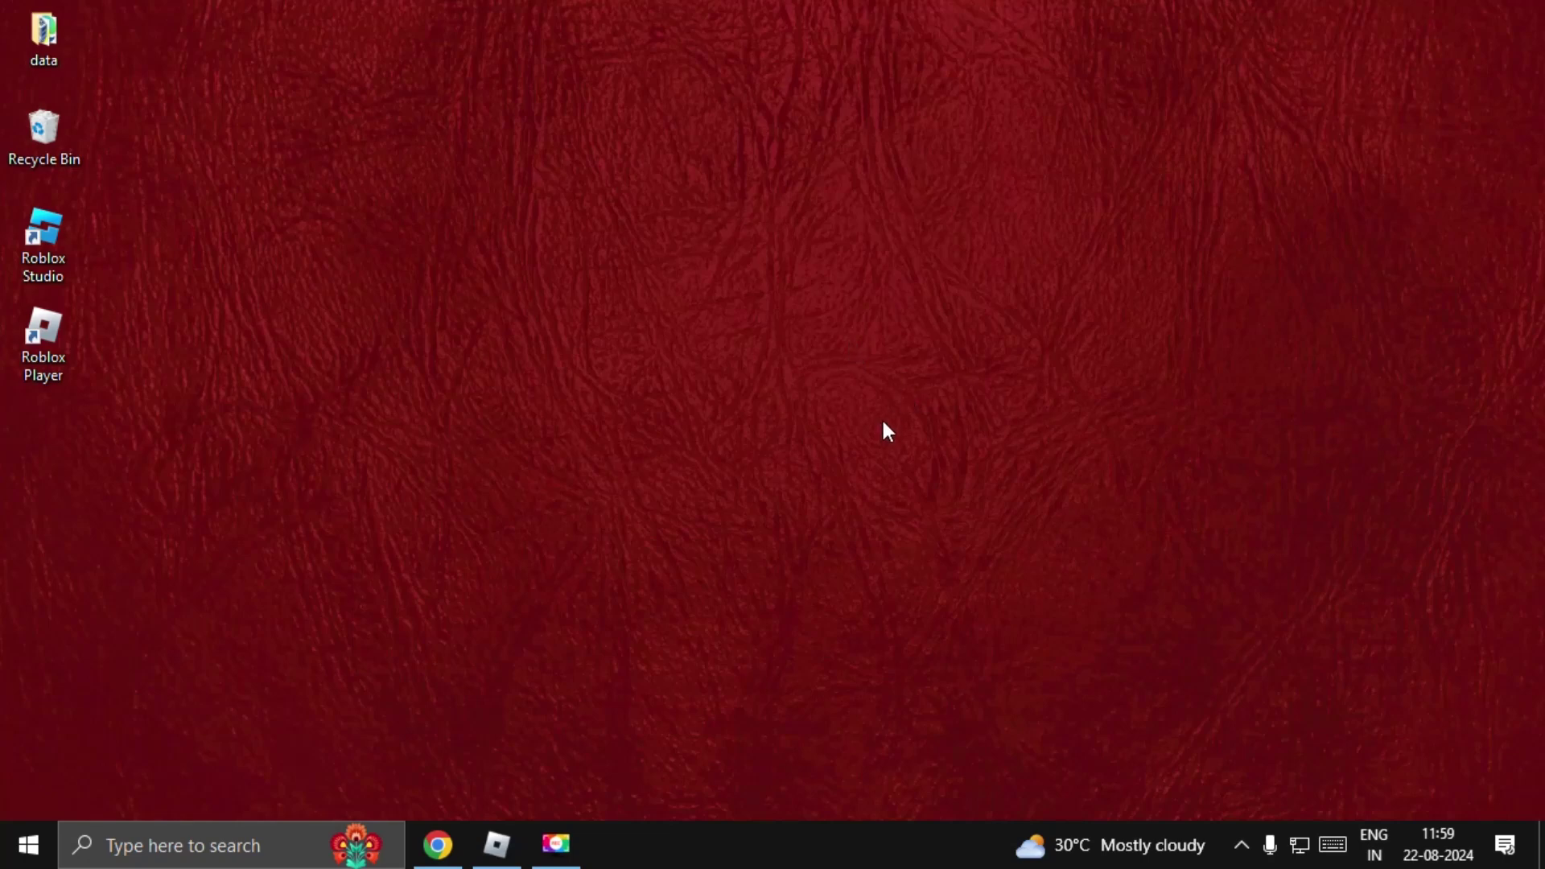
End the Roblox Game Client task in Task Manager, then bring Chrome settings forward.
{"action": "right_click", "coordinate": [723, 843]}
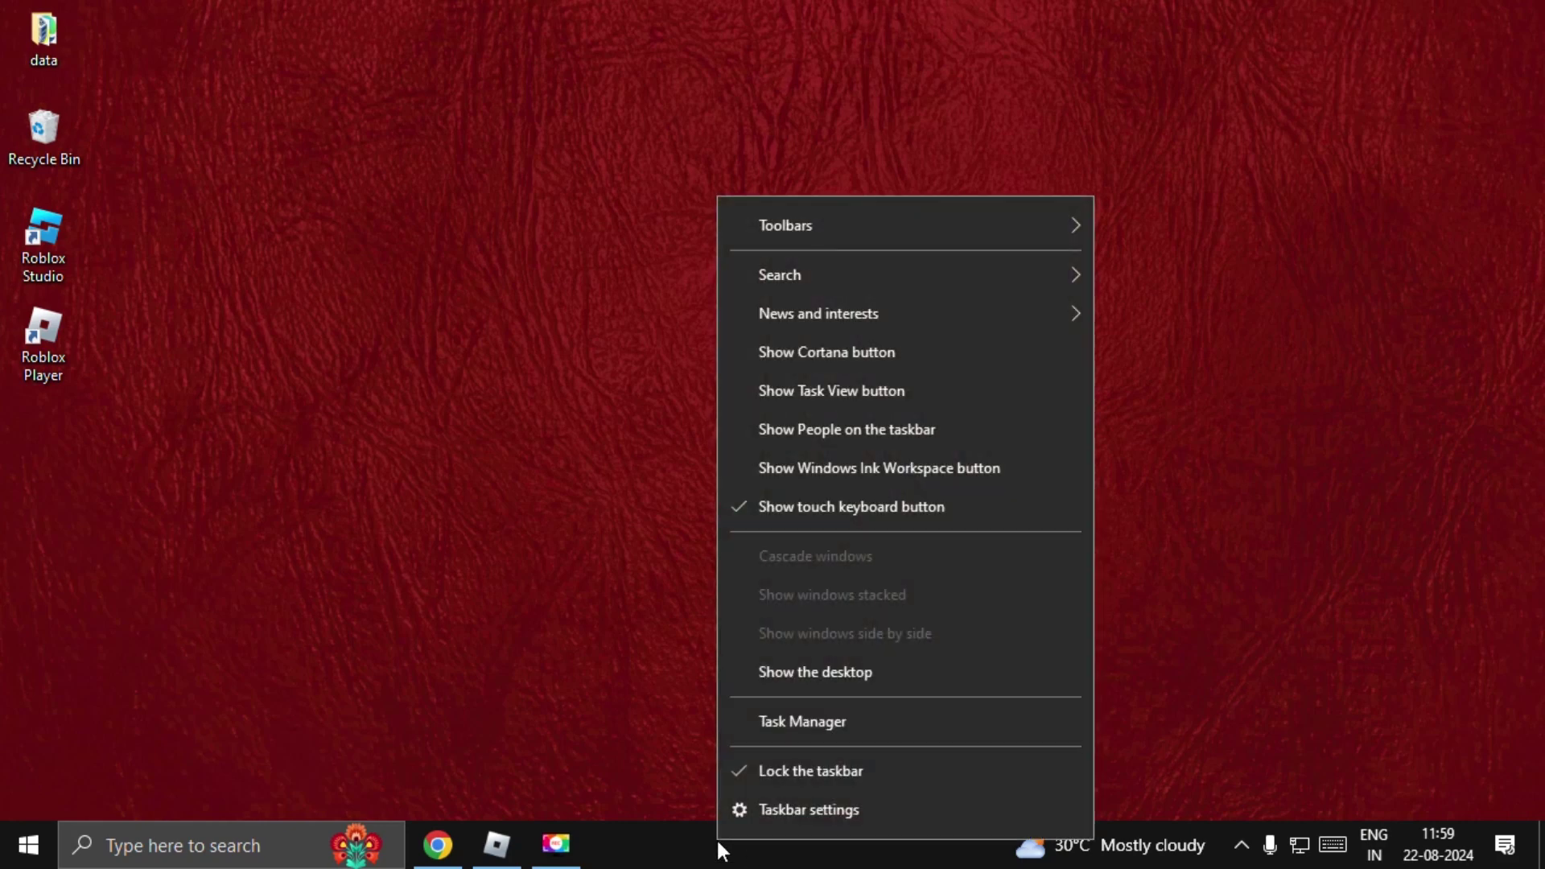
{"action": "left_click", "coordinate": [804, 730]}
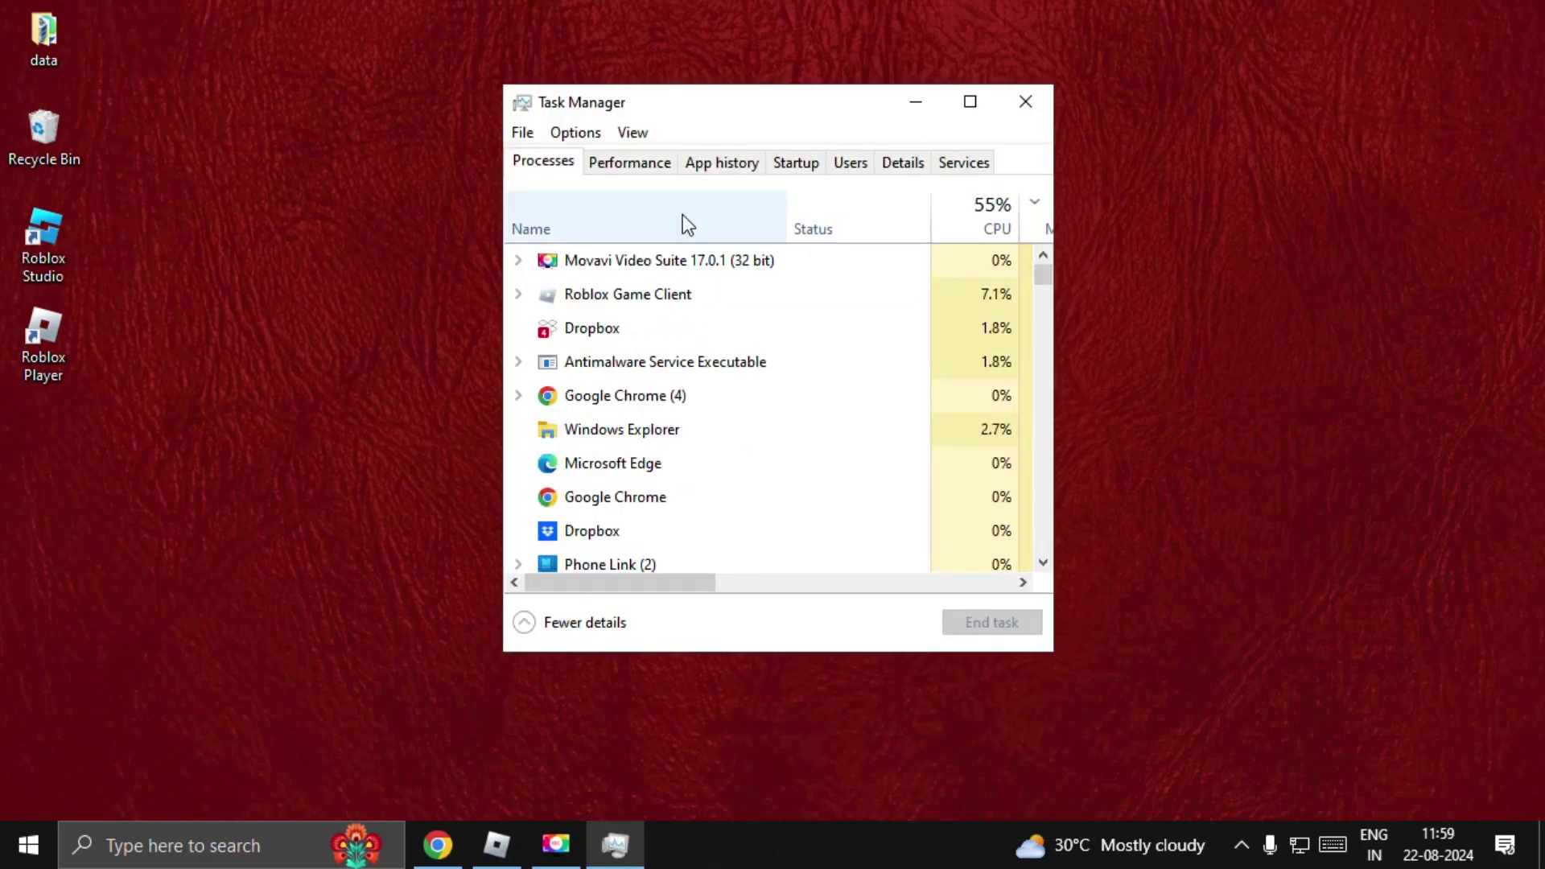
{"action": "left_click", "coordinate": [619, 296]}
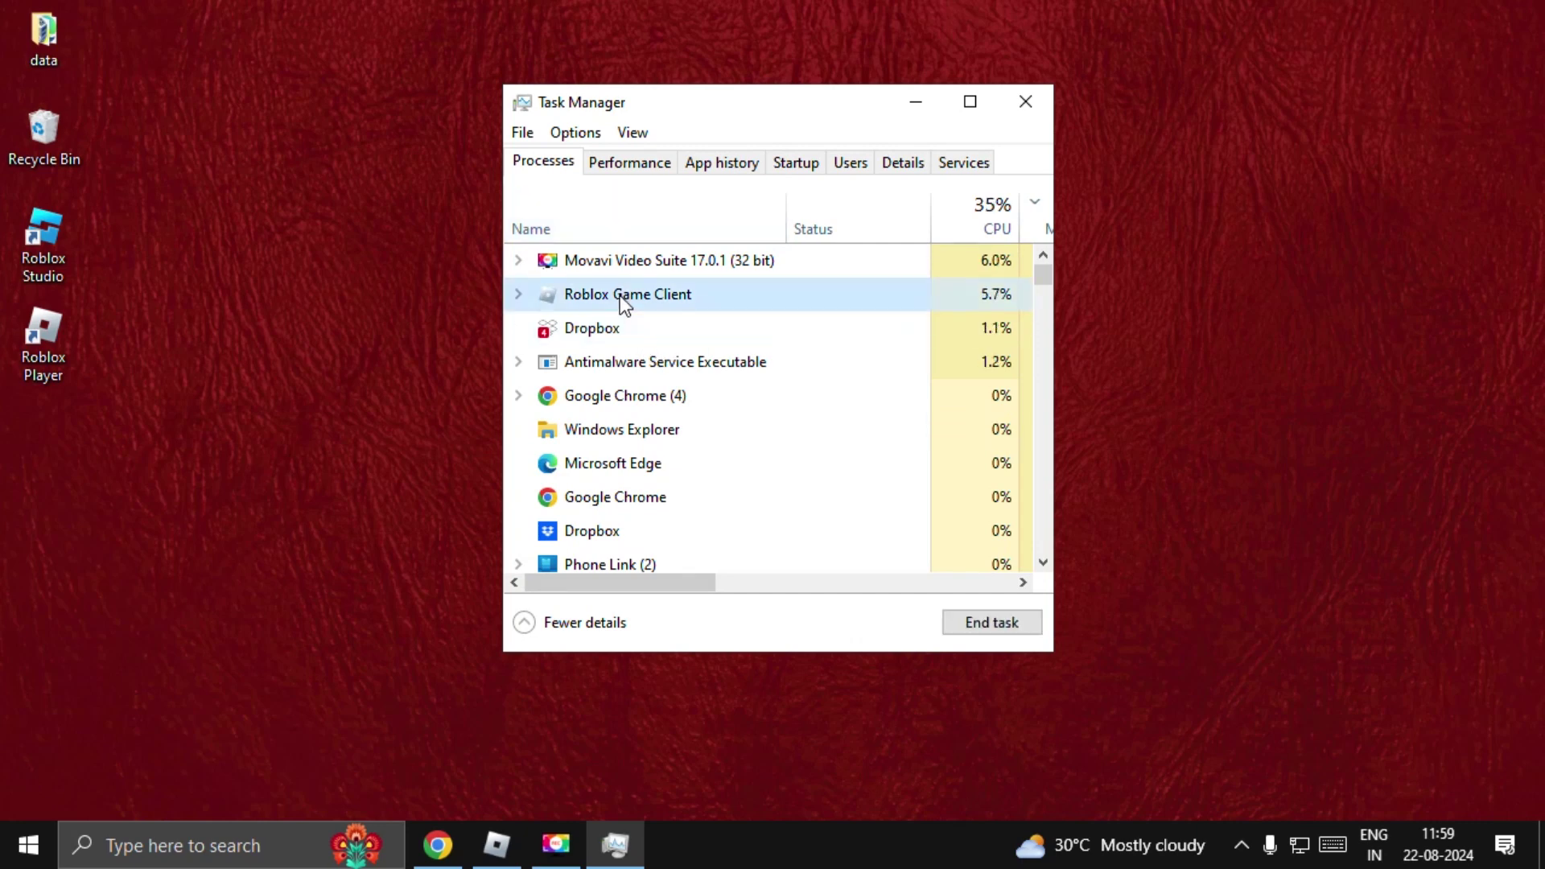
{"action": "left_click", "coordinate": [1033, 622]}
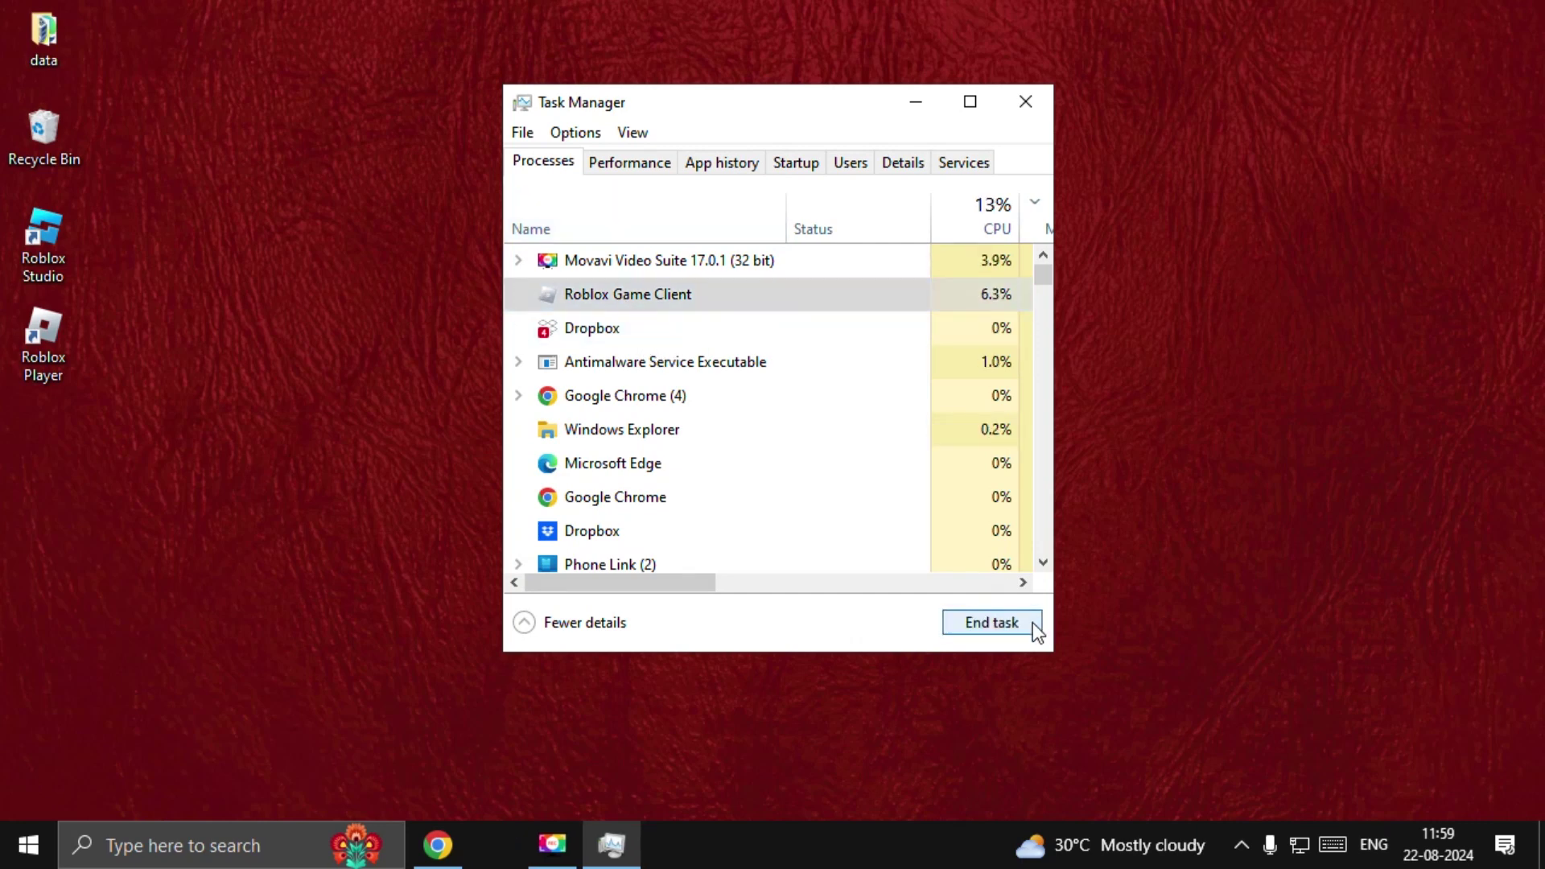
{"action": "left_click", "coordinate": [1027, 115]}
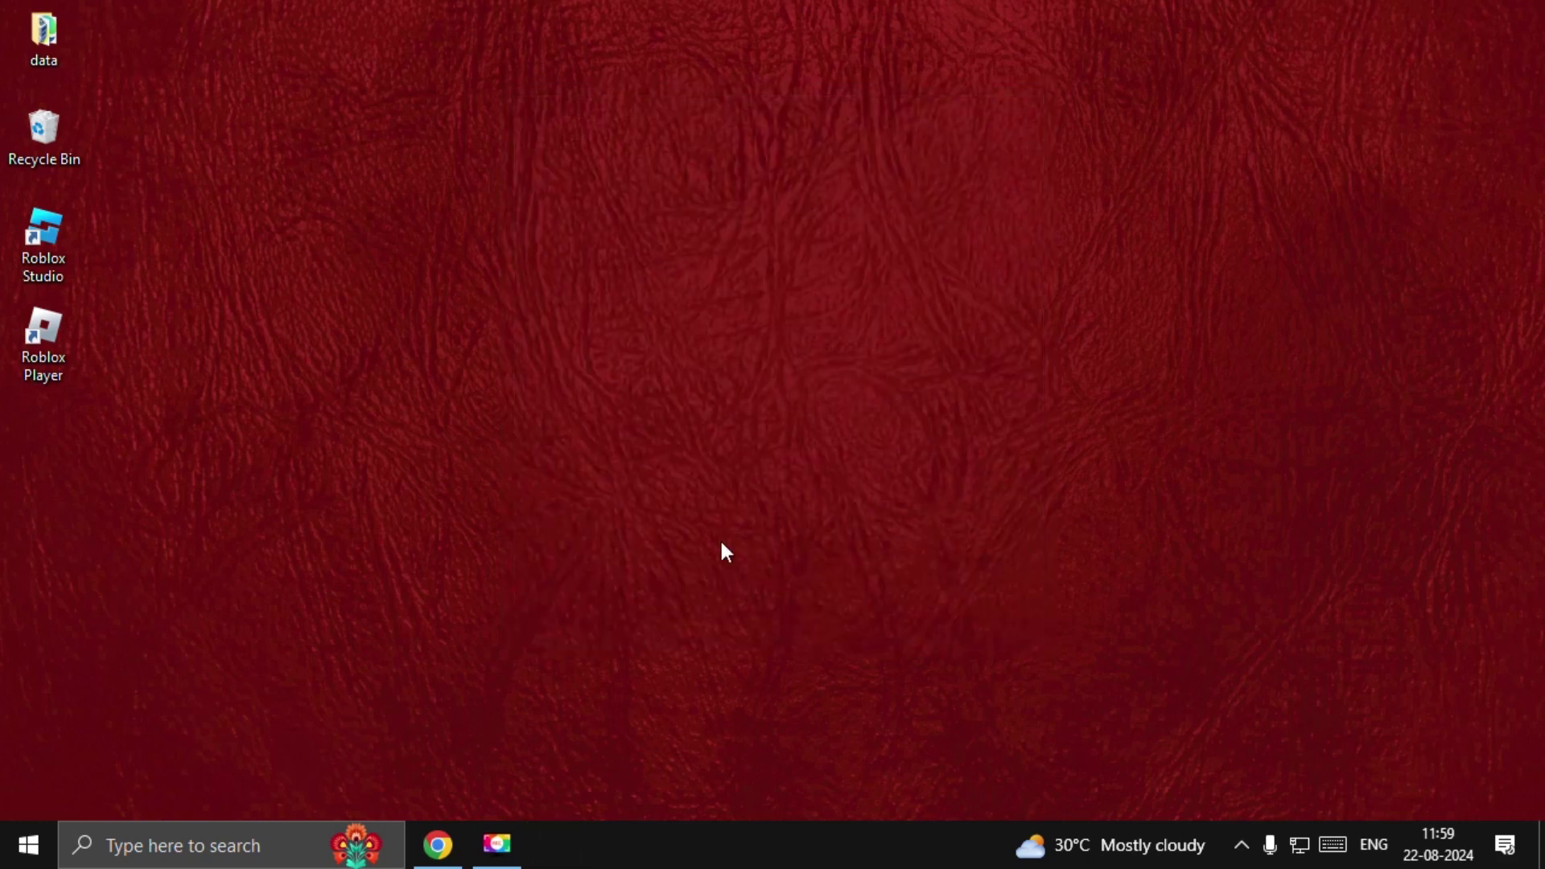
{"action": "left_click", "coordinate": [440, 846]}
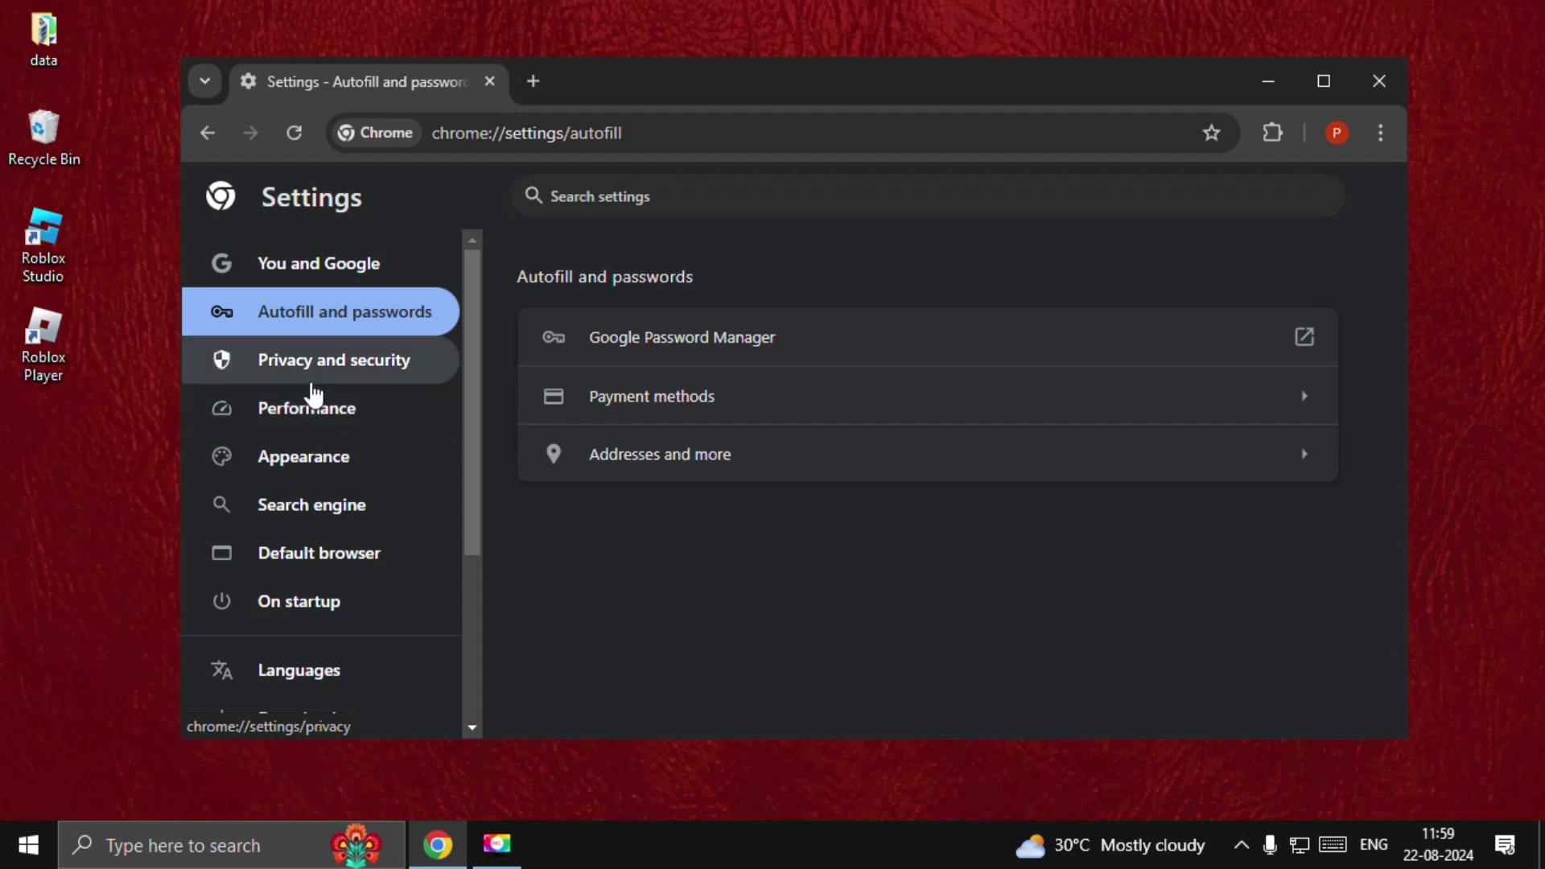
Clear Chrome cookies and cached files for All time, leaving browsing history unchecked.
{"action": "left_click", "coordinate": [317, 369]}
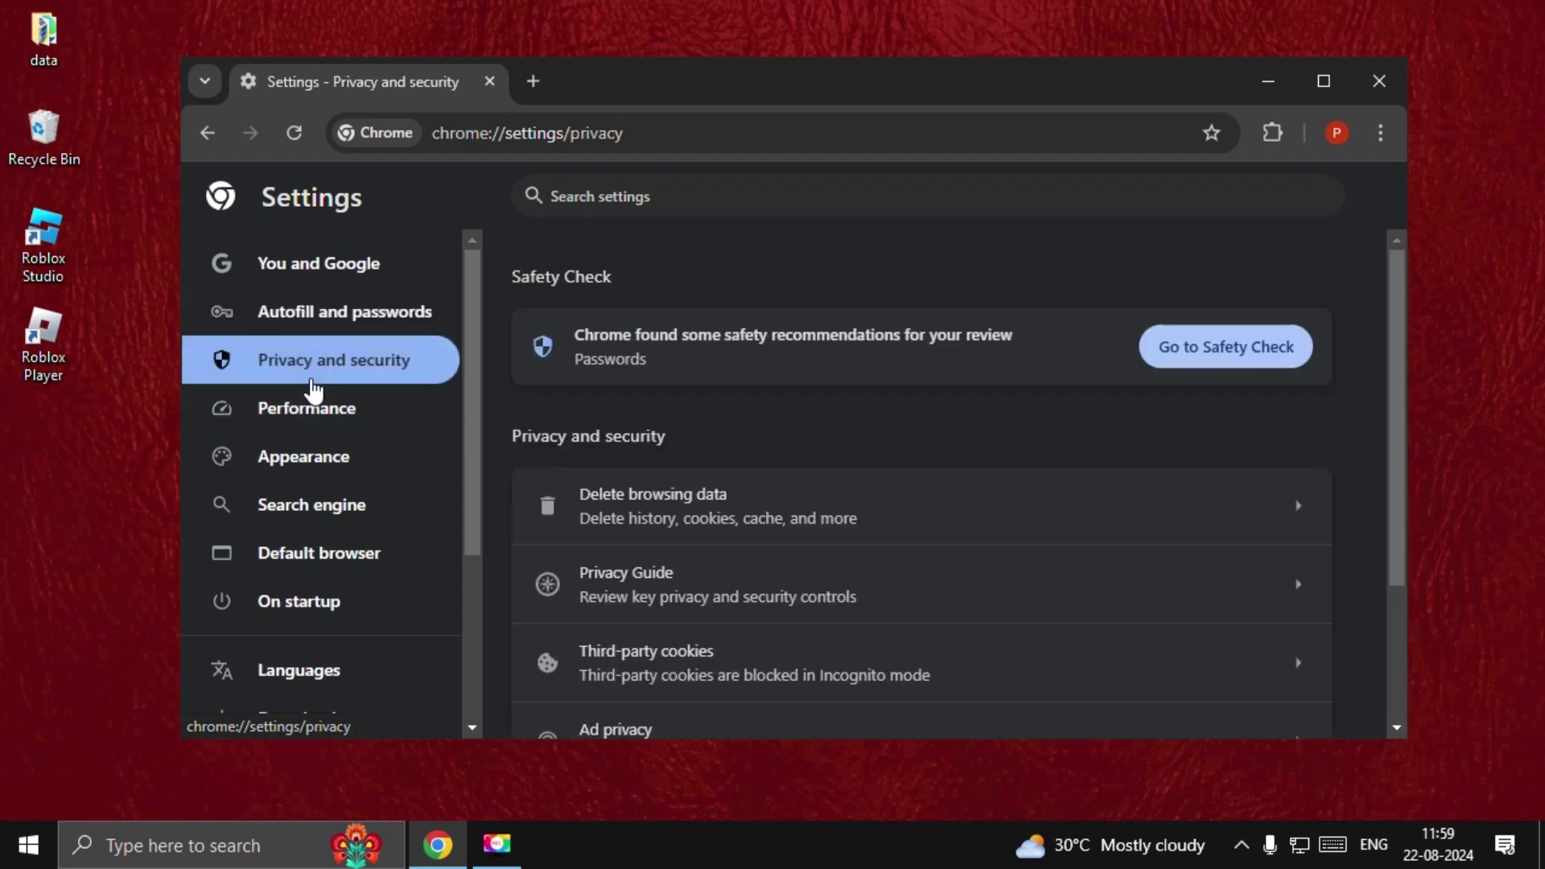
{"action": "left_click", "coordinate": [721, 527]}
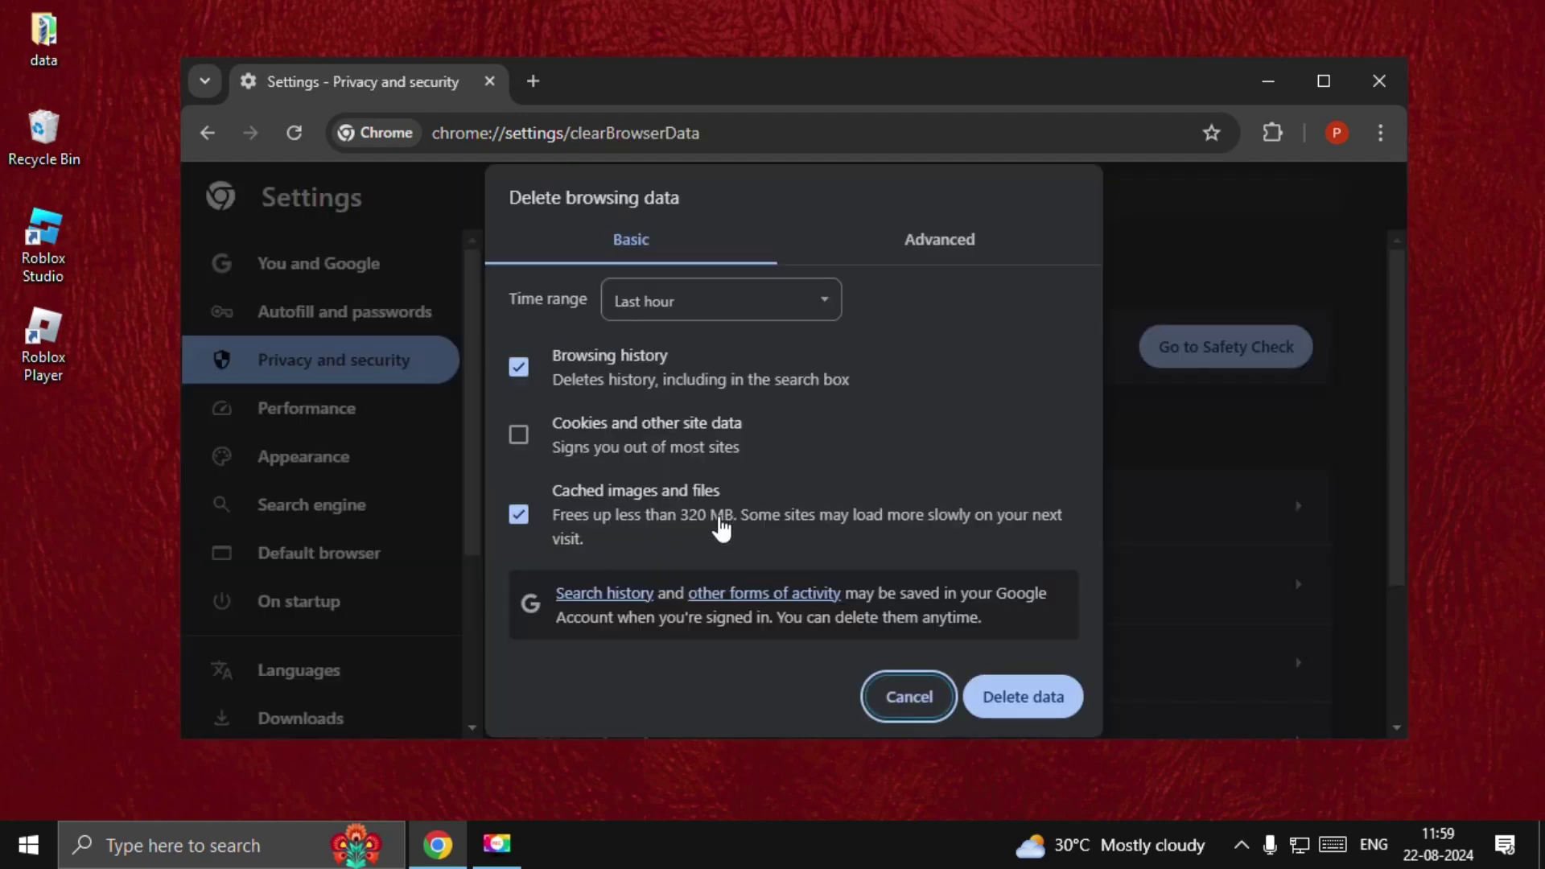
{"action": "left_click", "coordinate": [519, 368]}
{"action": "left_click", "coordinate": [519, 434]}
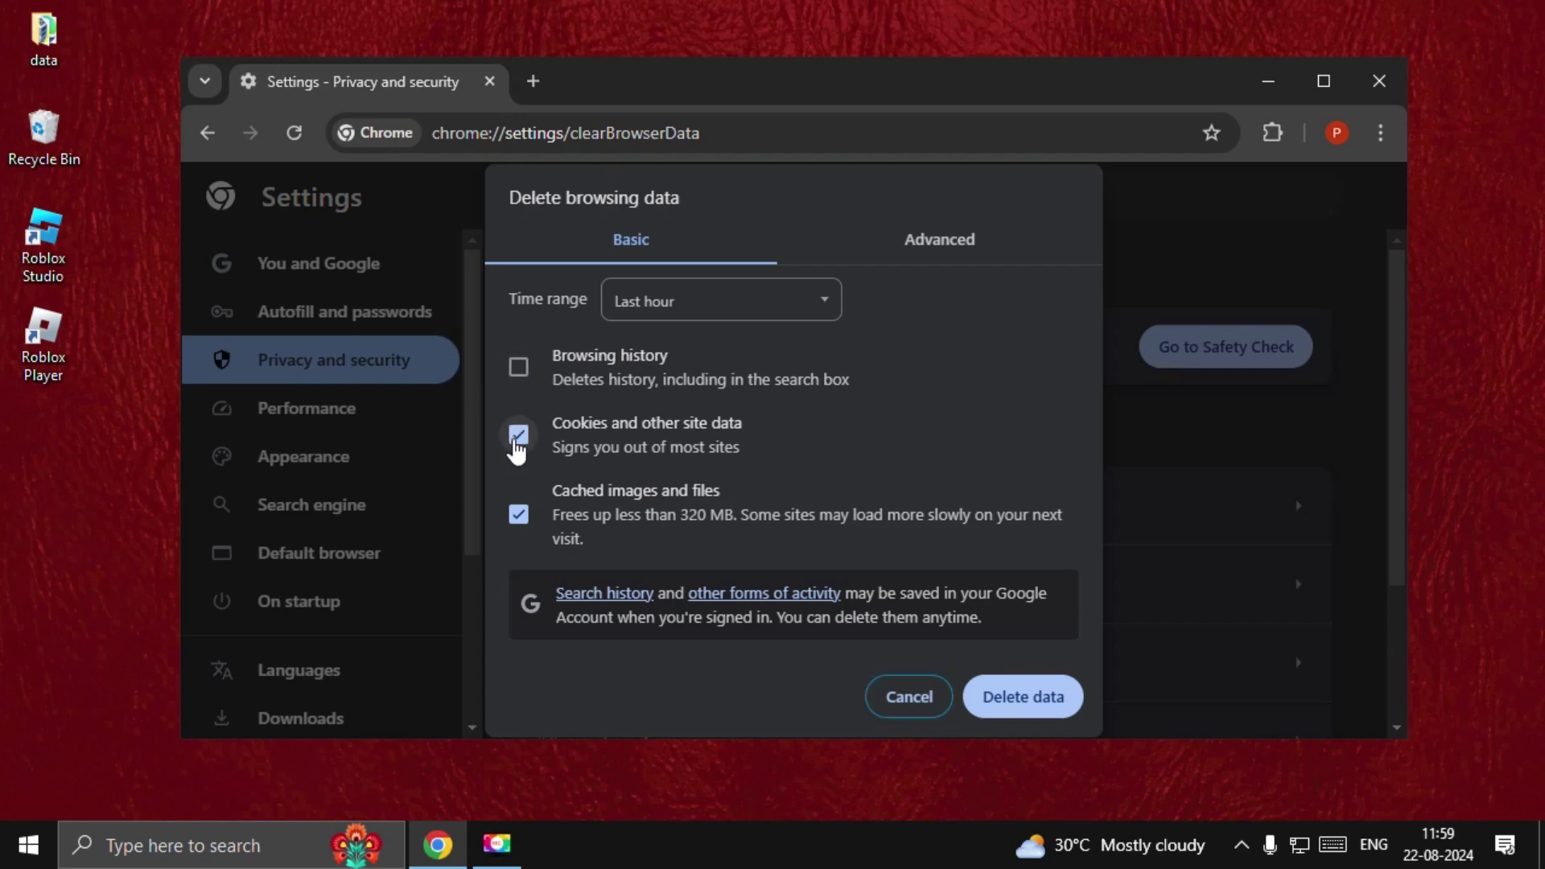
{"action": "left_click", "coordinate": [711, 313]}
{"action": "left_click", "coordinate": [708, 422]}
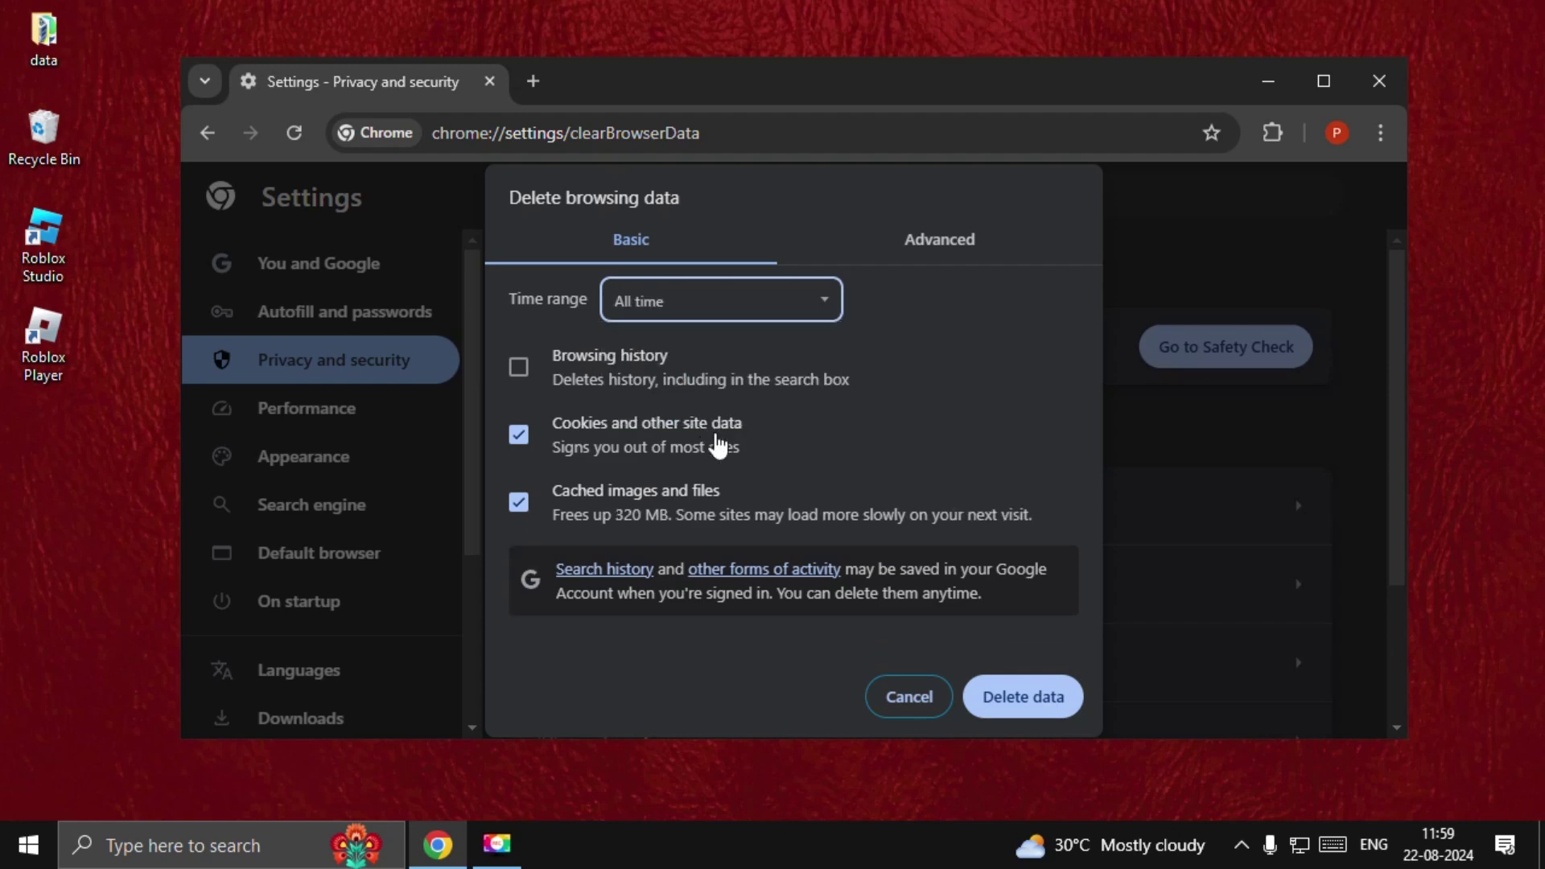
{"action": "left_click", "coordinate": [1023, 697]}
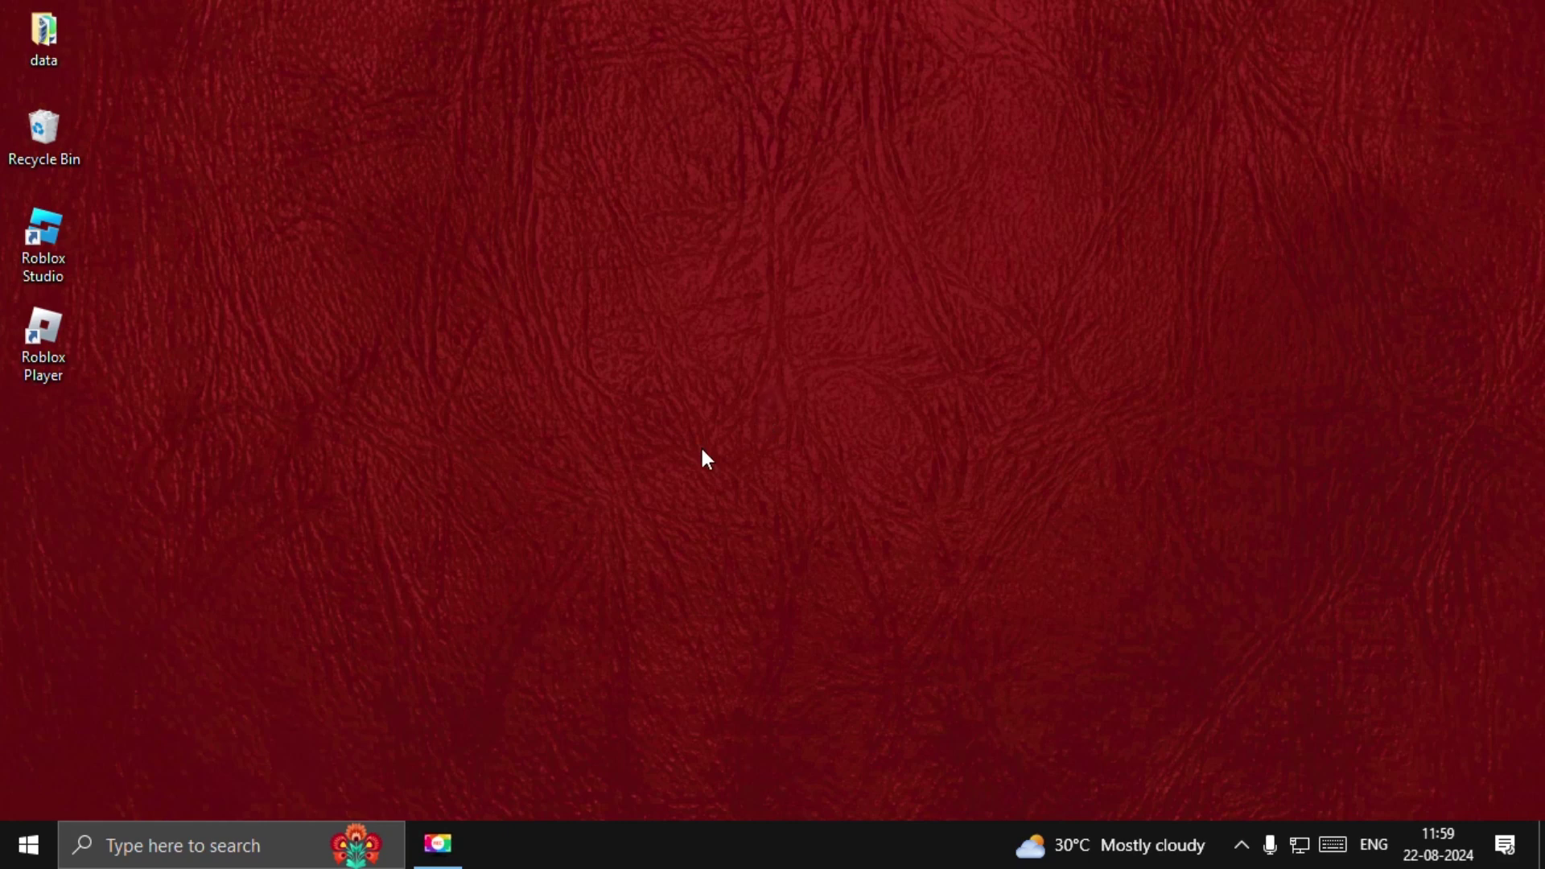
Launch Command Prompt as administrator from a CMD search and reposition its window.
{"action": "key", "text": "super"}
{"action": "type", "text": "CMD"}
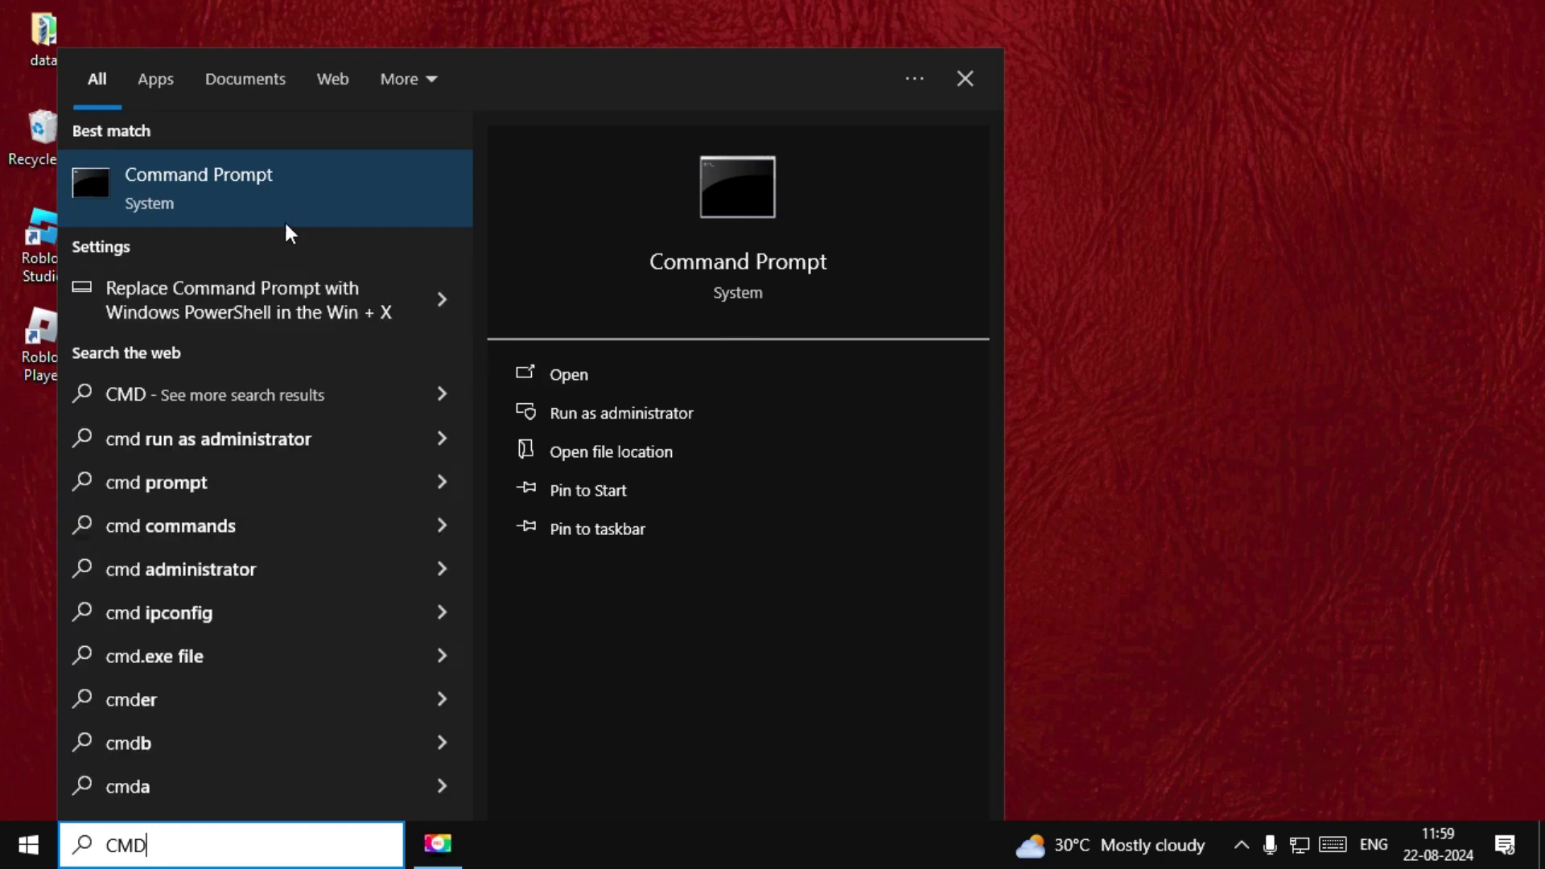
{"action": "right_click", "coordinate": [227, 184]}
{"action": "left_click", "coordinate": [351, 212]}
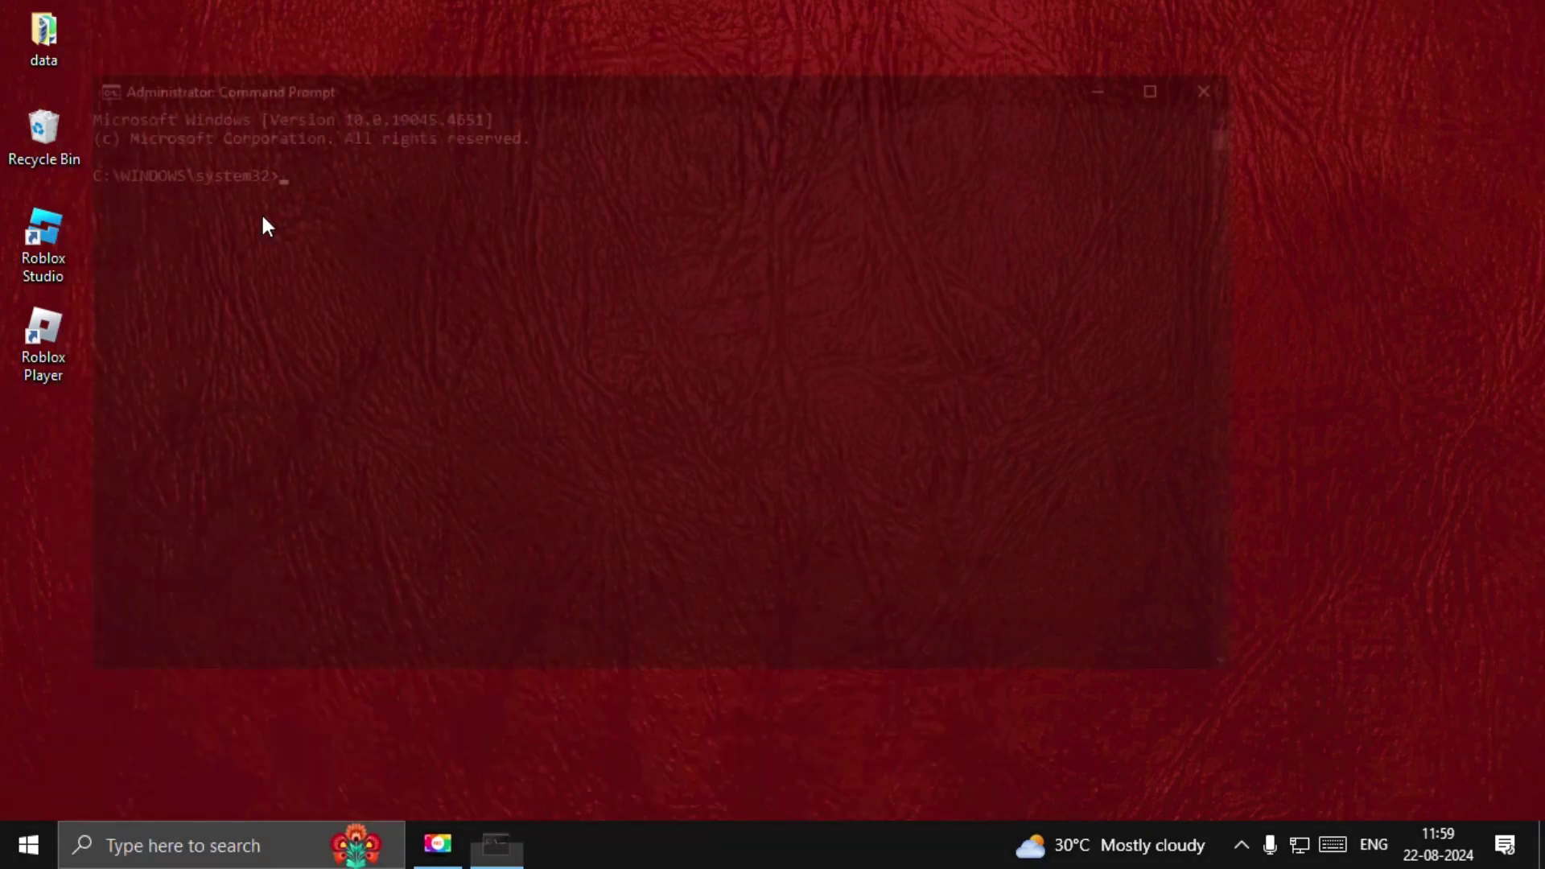
{"action": "left_click_drag", "start_coordinate": [271, 91], "coordinate": [468, 119]}
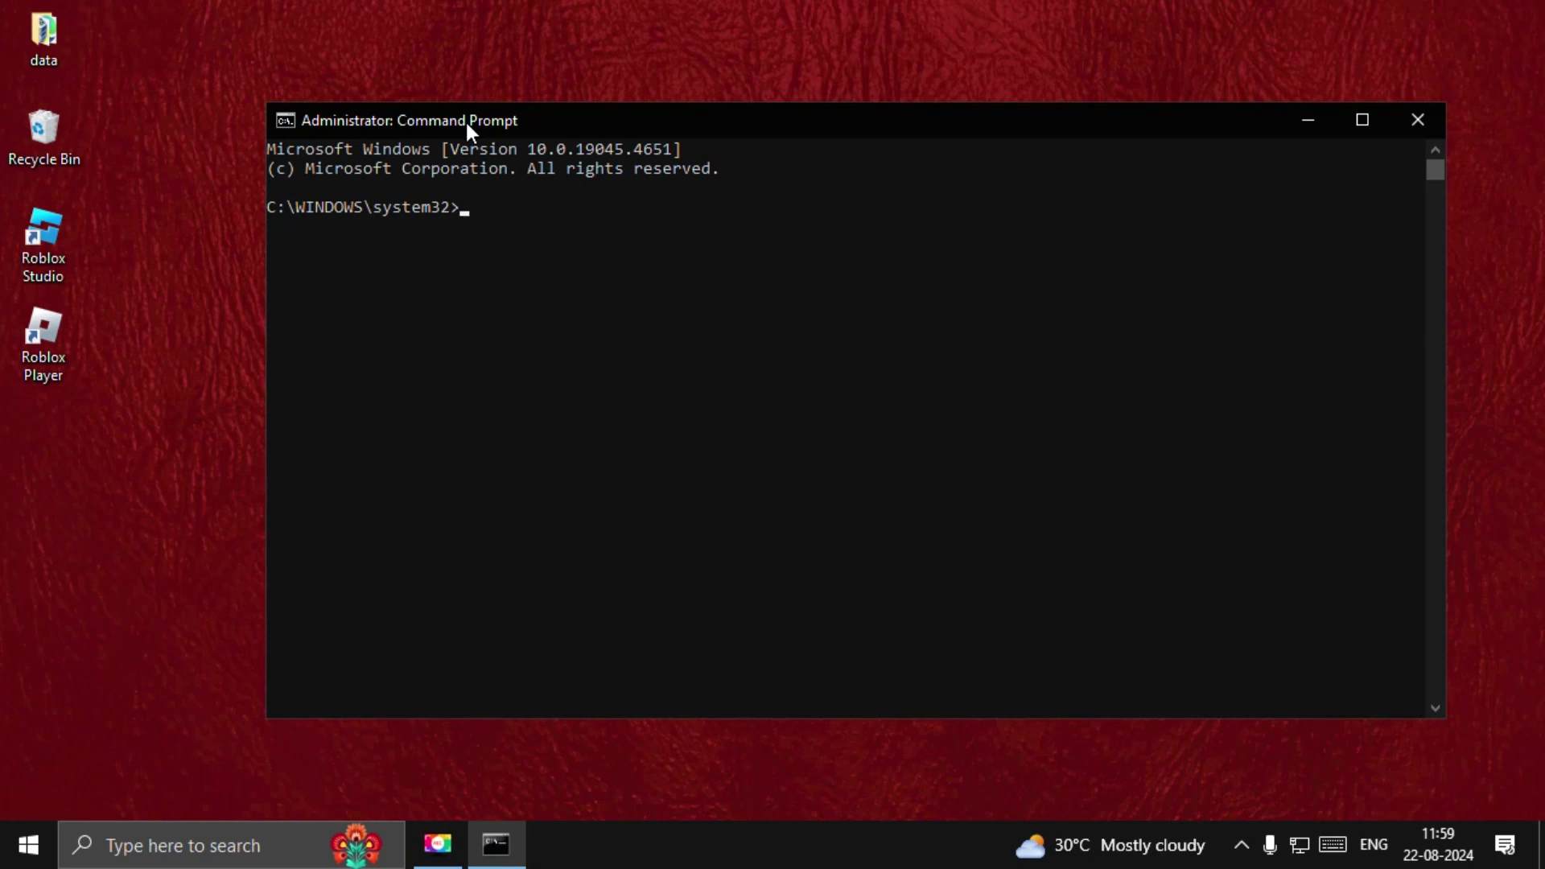
{"action": "type", "text": "IPCON"}
{"action": "type", "text": "FIG /"}
{"action": "type", "text": "FLUSHDNS"}
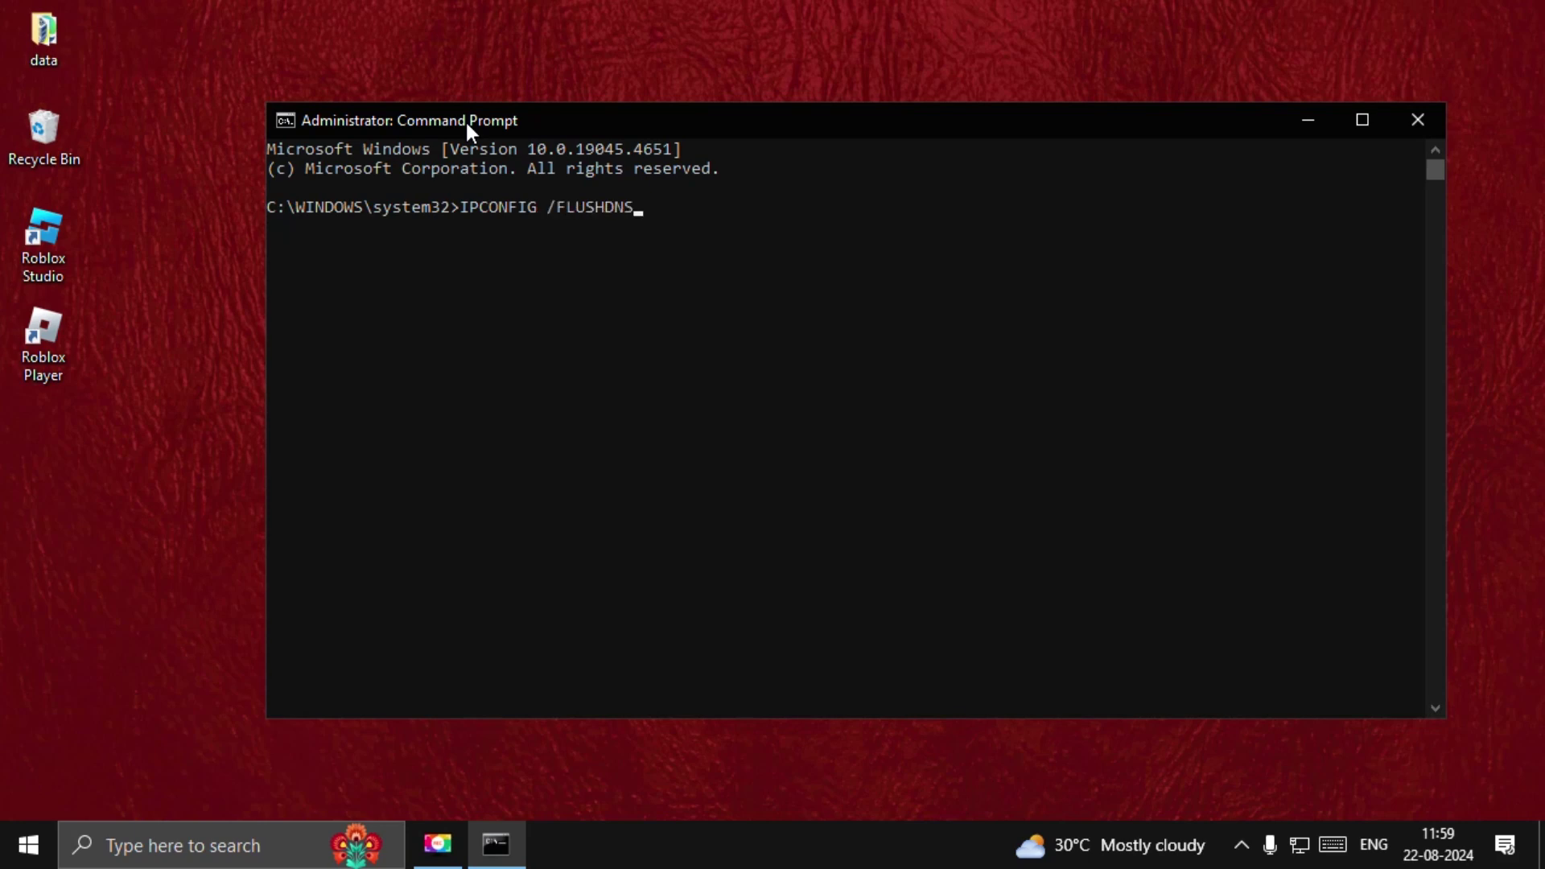
Run ipconfig /flushdns, /registerdns, /release and /renew in turn.
{"action": "key", "text": "Return"}
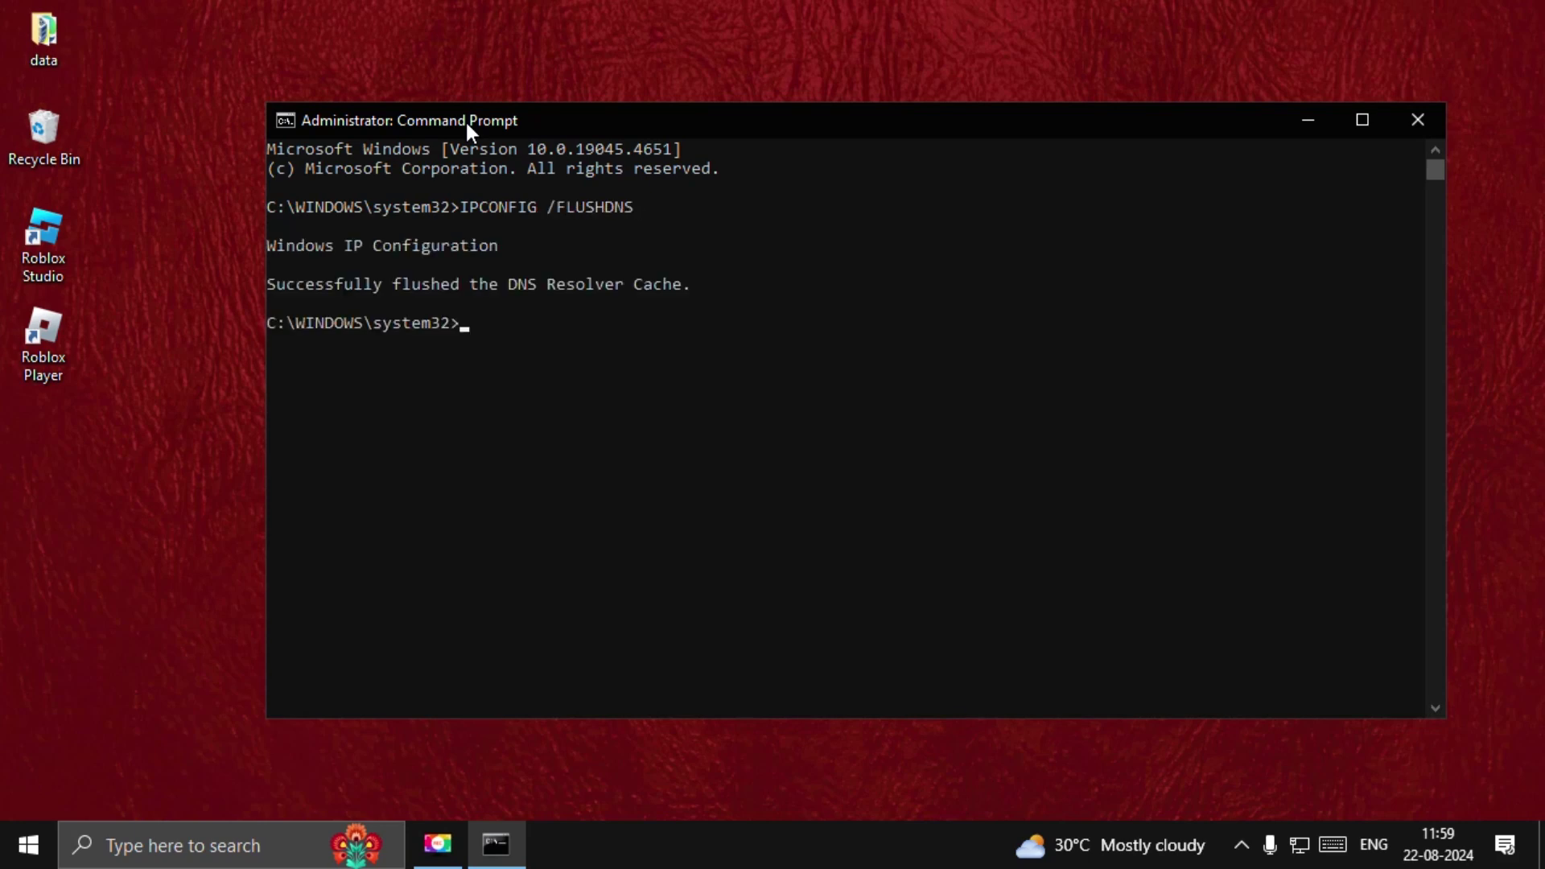
{"action": "type", "text": "I"}
{"action": "type", "text": "PCONFIG /F"}
{"action": "key", "text": "BackSpace"}
{"action": "type", "text": "REGI"}
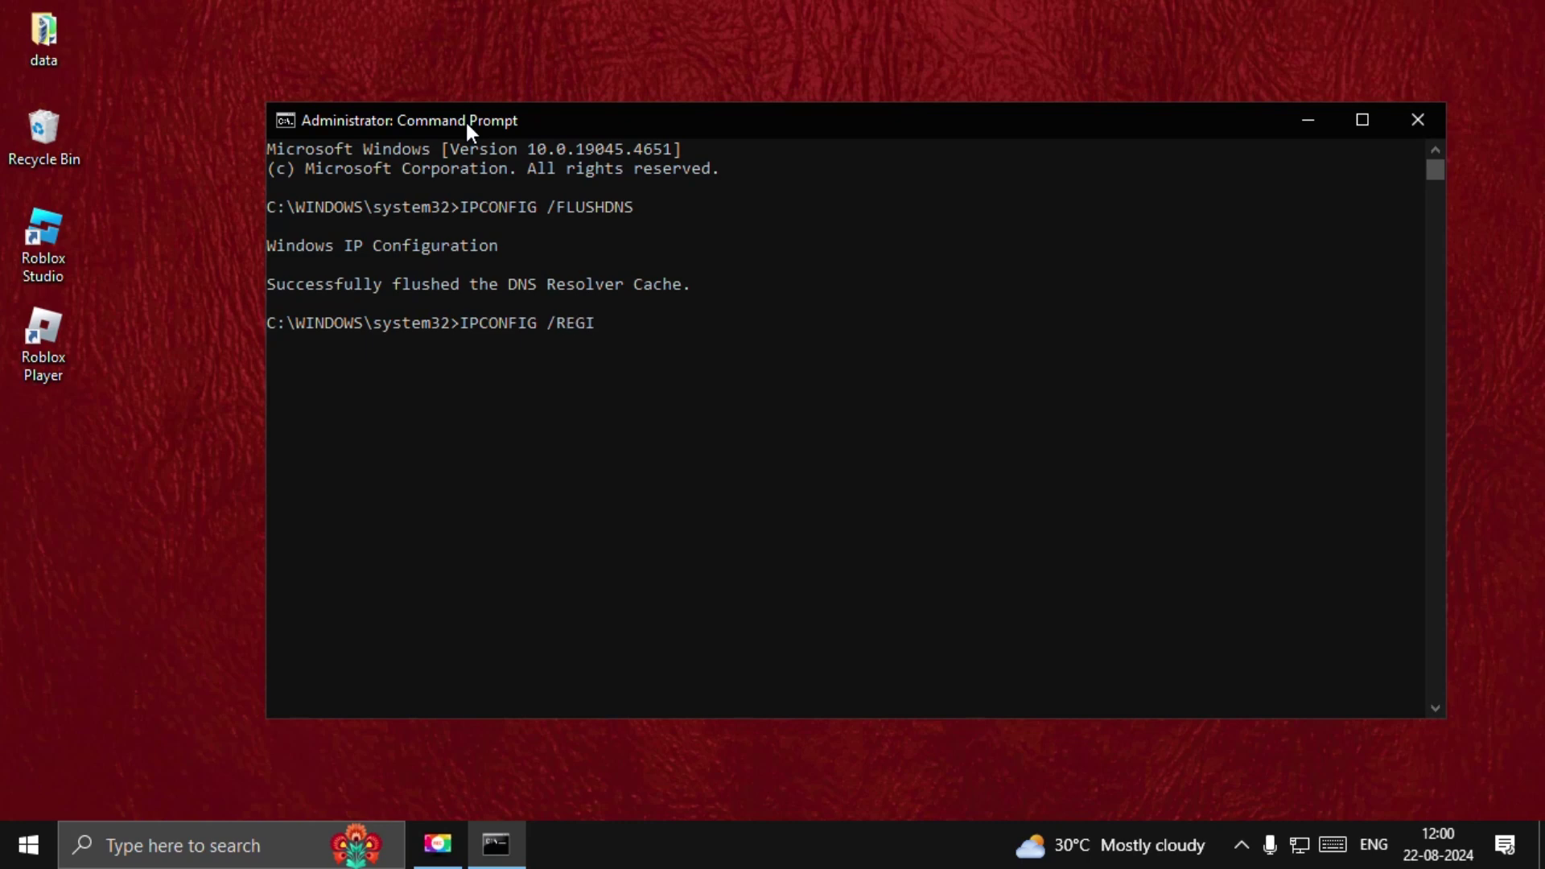
{"action": "type", "text": "STERDNS"}
{"action": "key", "text": "Return"}
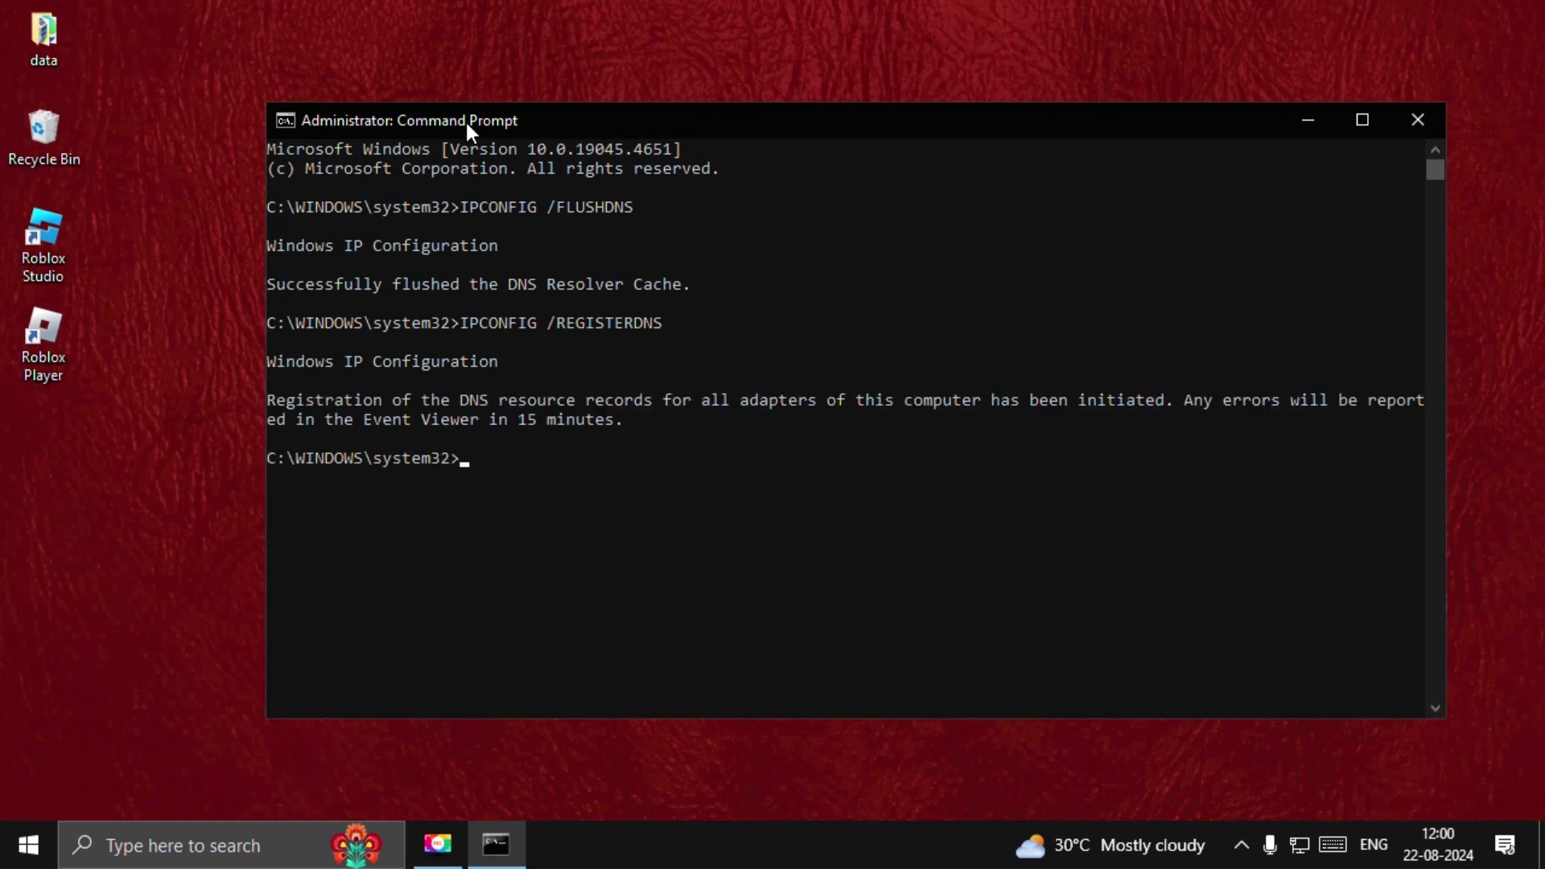
{"action": "type", "text": "IPCONFIG /"}
{"action": "type", "text": "RELEAS"}
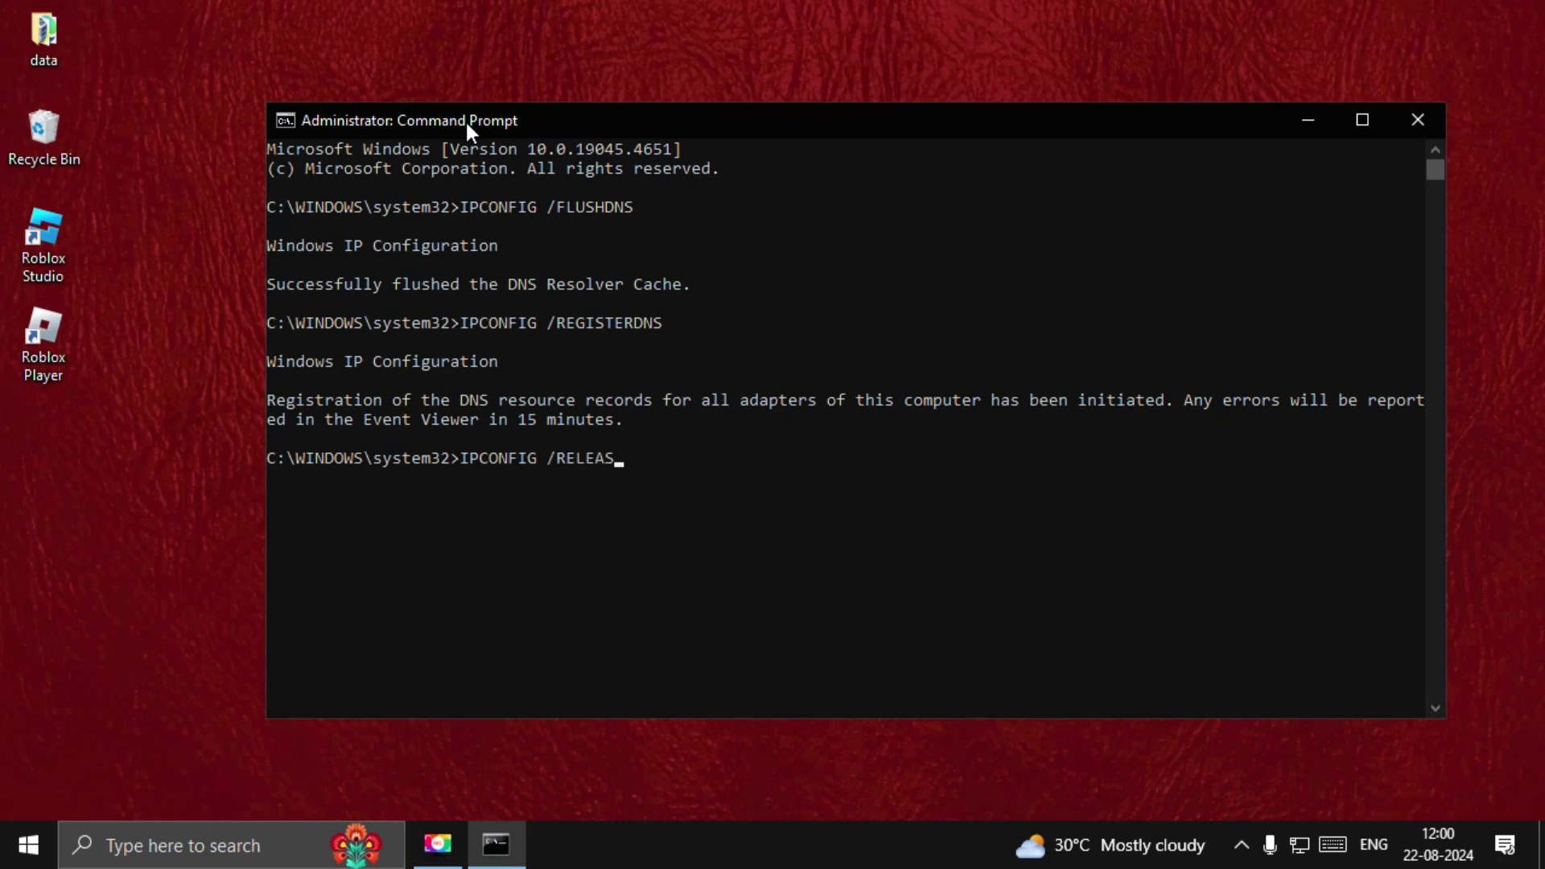
{"action": "type", "text": "E"}
{"action": "key", "text": "Return"}
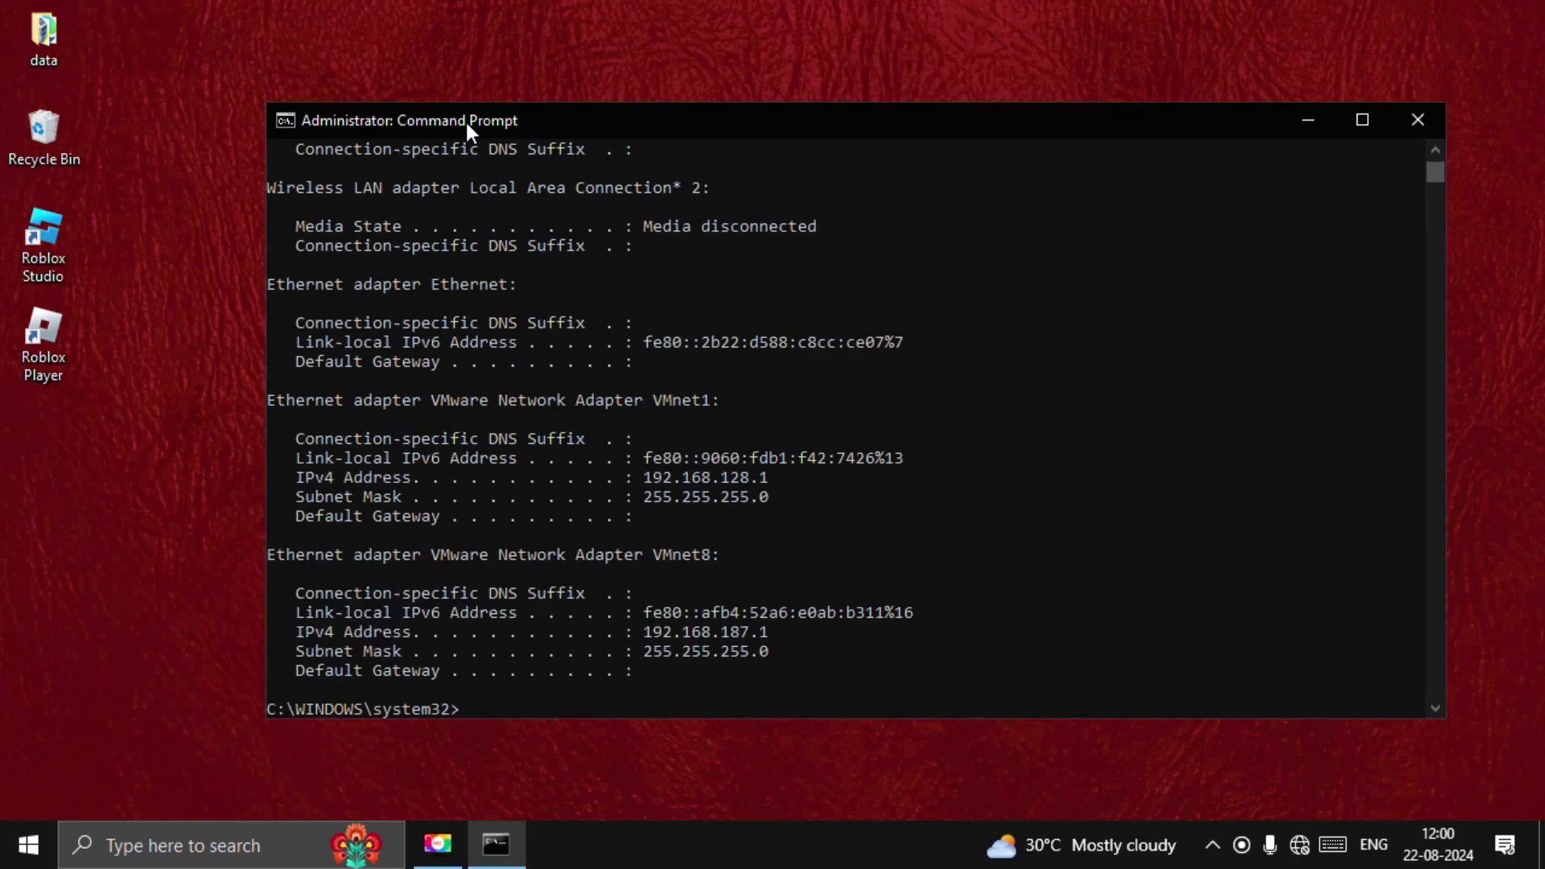
{"action": "type", "text": "IPCONFI"}
{"action": "type", "text": "G /R"}
{"action": "type", "text": "ENEW"}
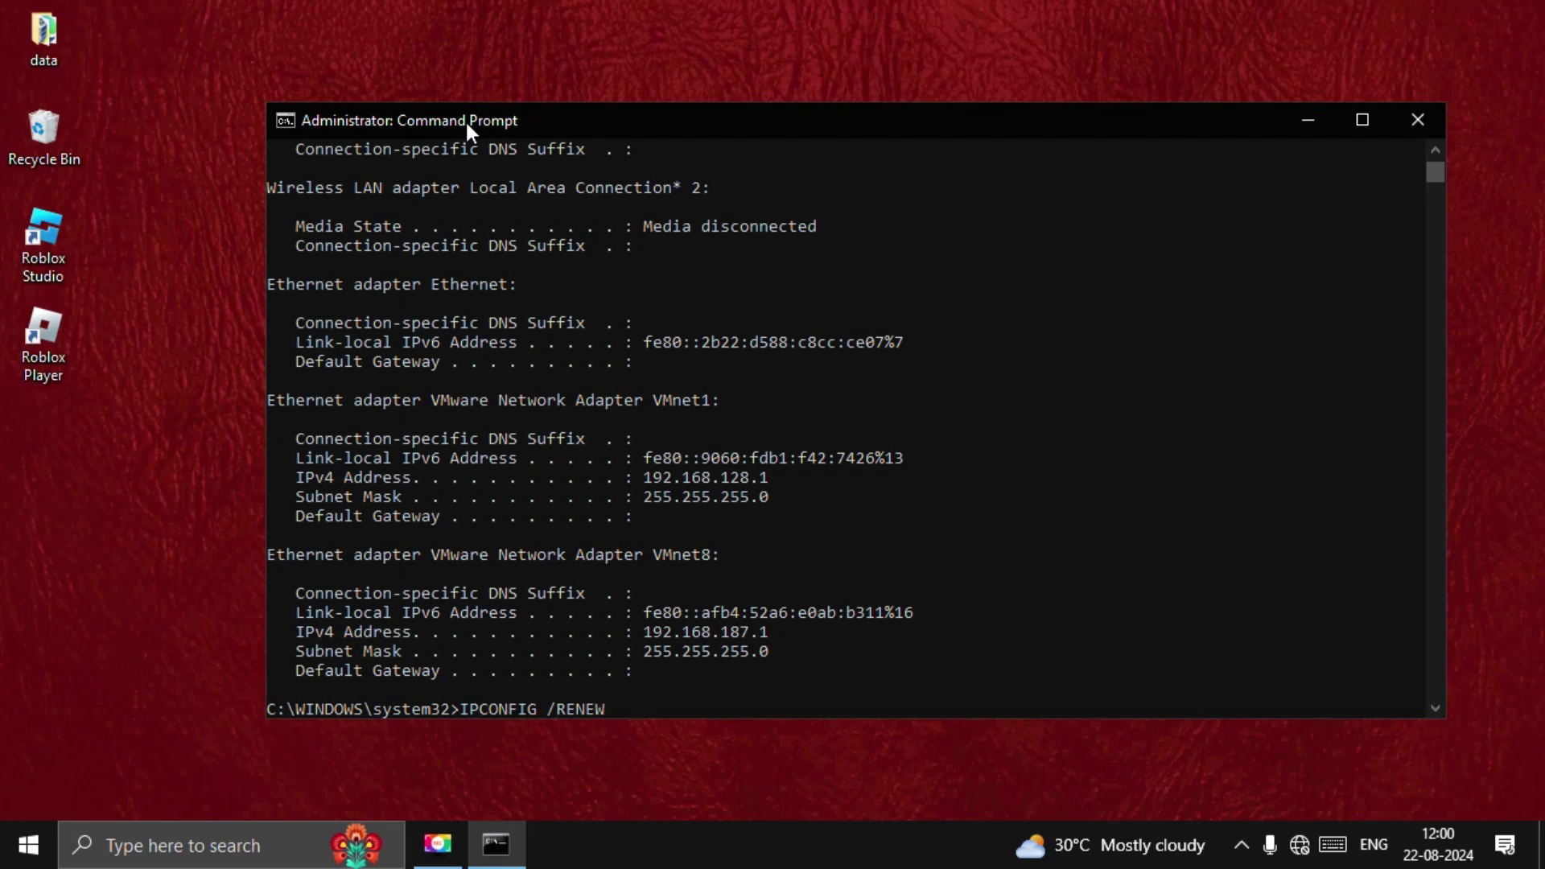
{"action": "key", "text": "Return"}
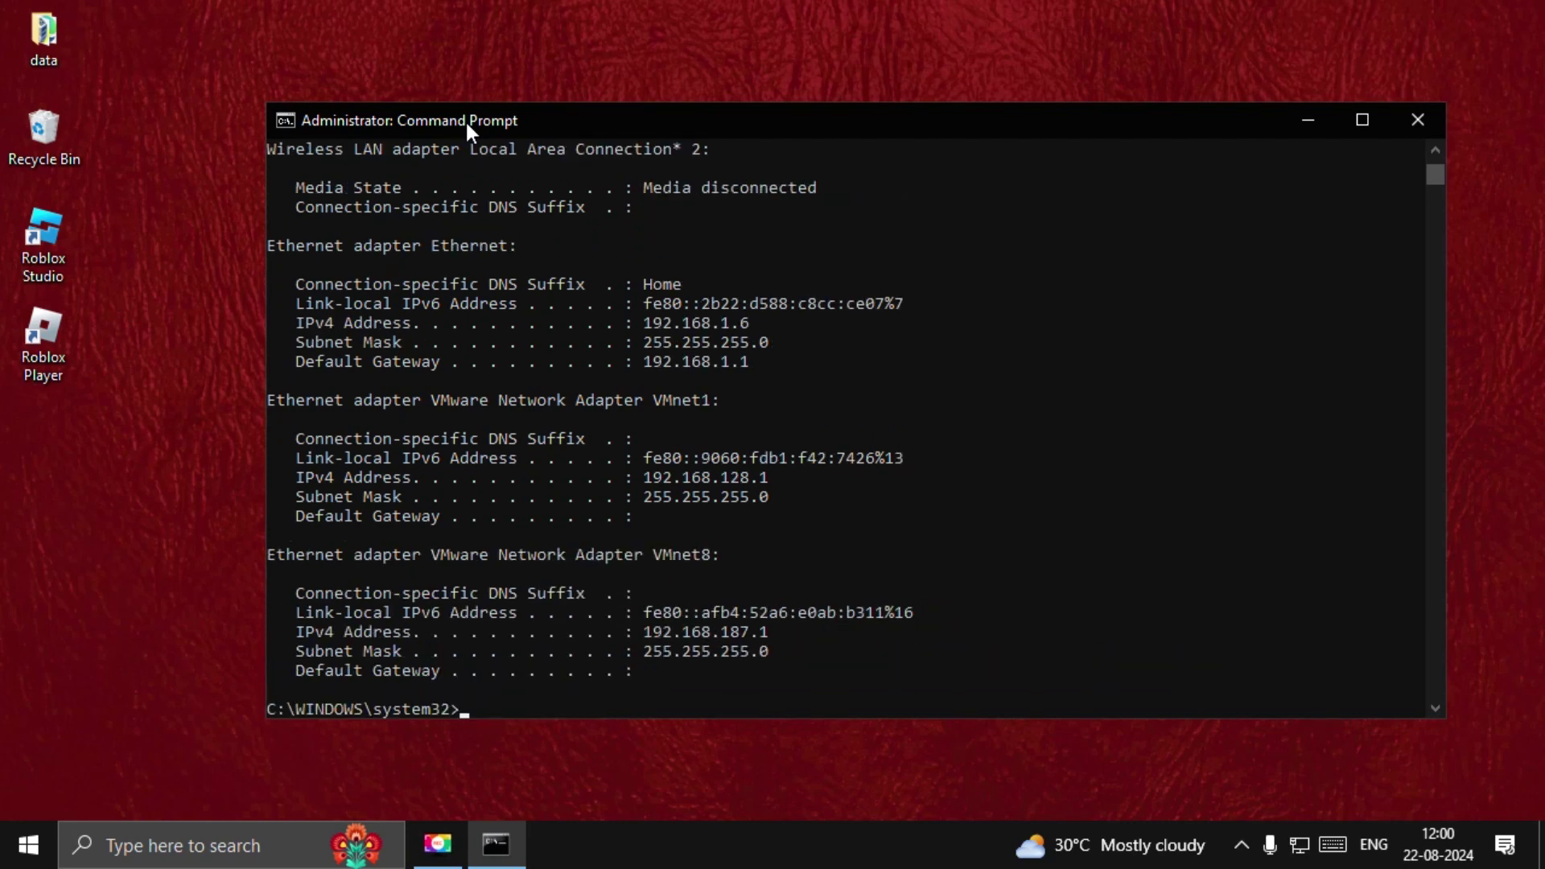
{"action": "type", "text": "NETSH"}
{"action": "type", "text": " WINSO"}
{"action": "type", "text": "CK RESE"}
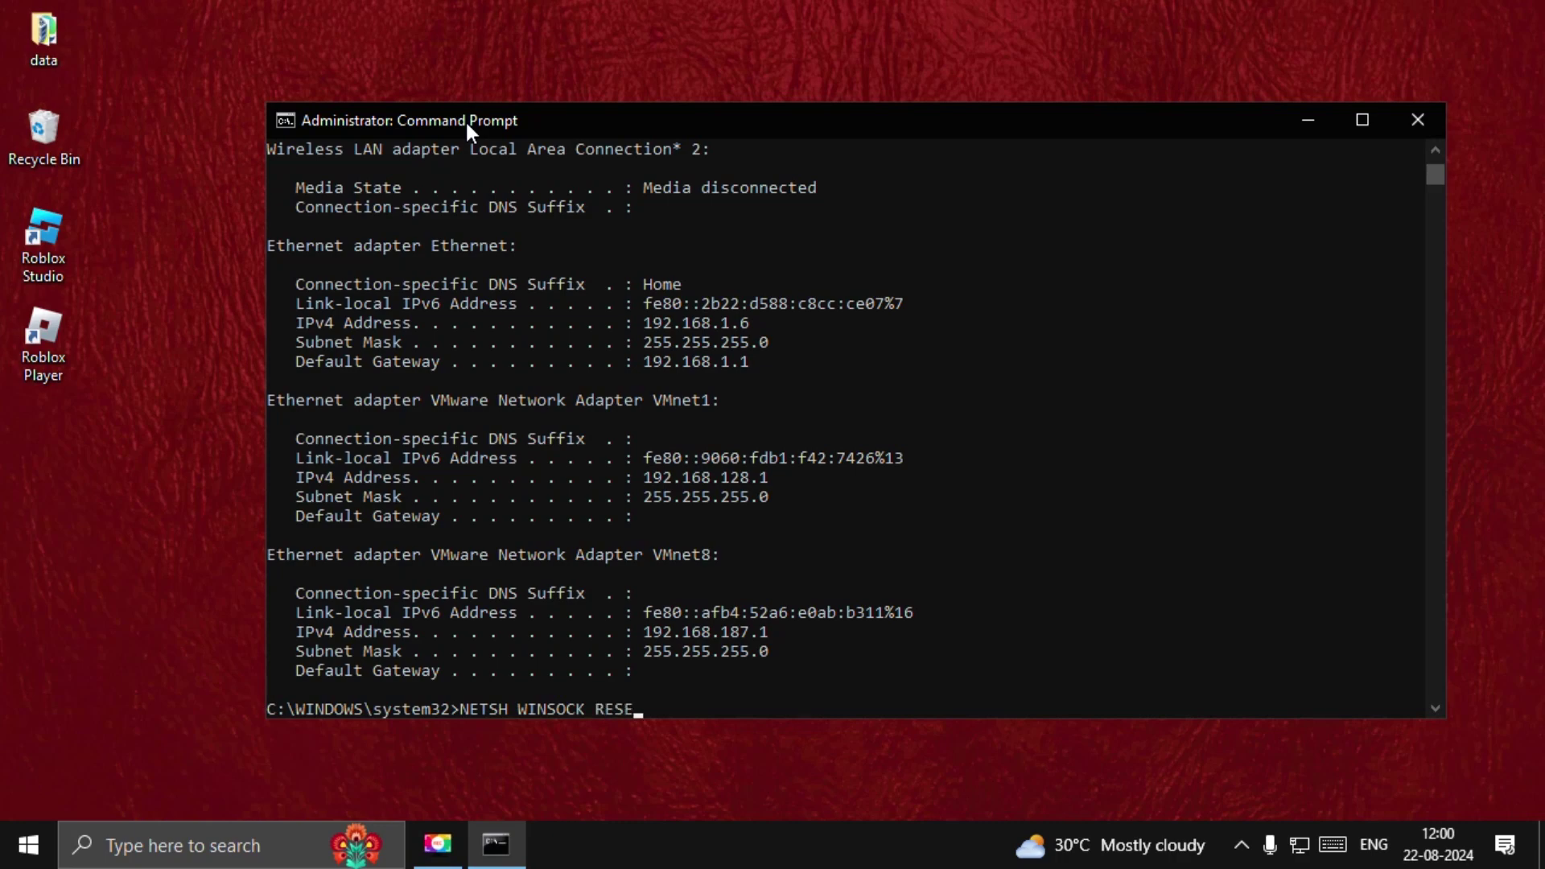
{"action": "type", "text": "T"}
Run netsh winsock reset, then exit the administrator Command Prompt.
{"action": "key", "text": "Return"}
{"action": "type", "text": "E"}
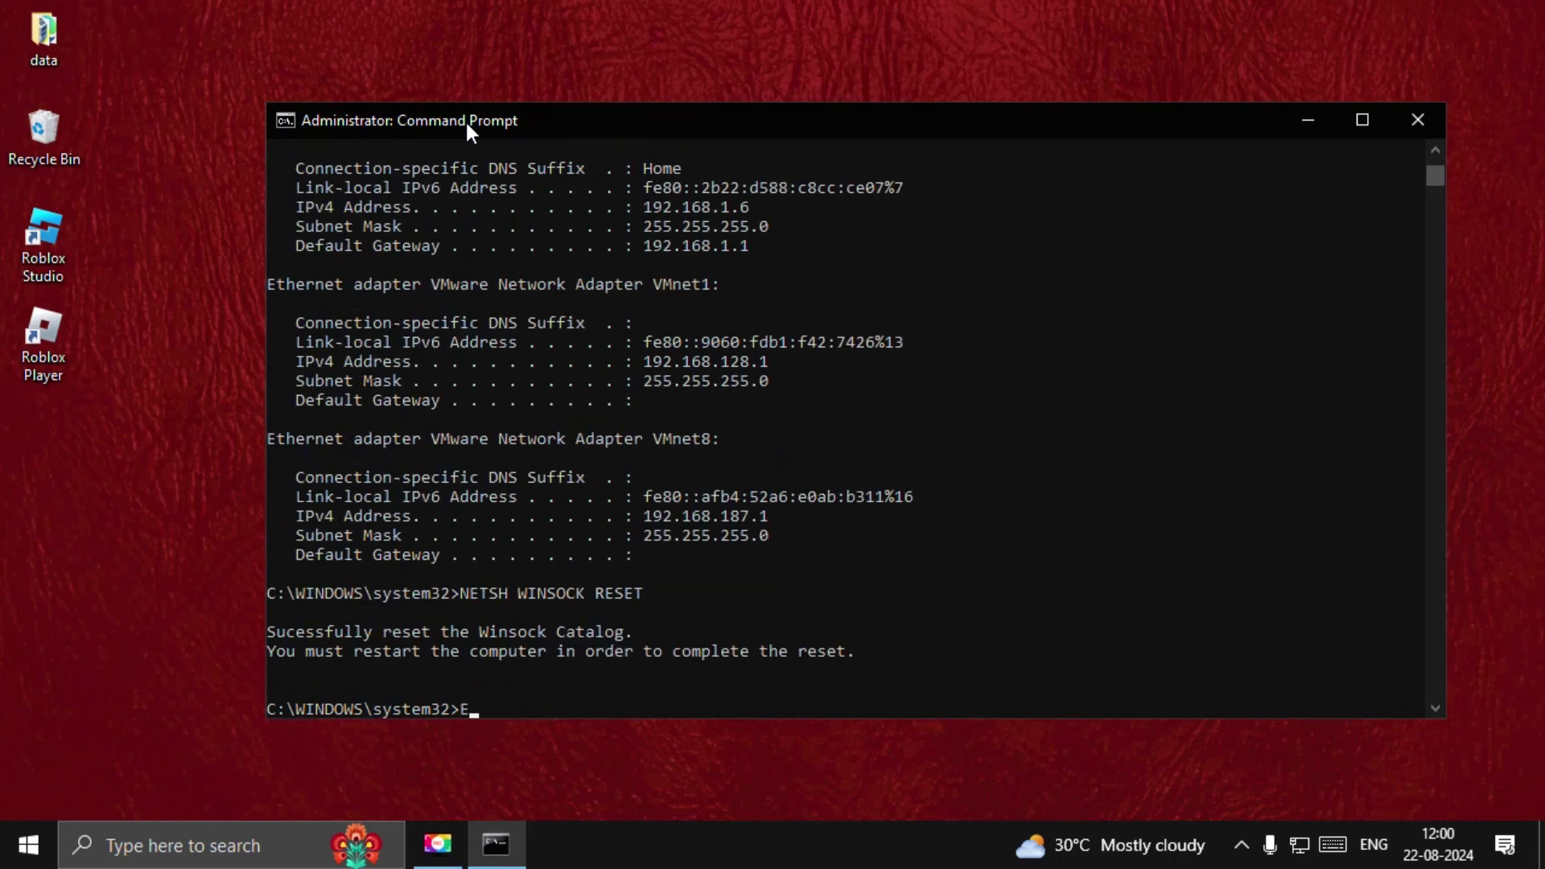
{"action": "type", "text": "XIT"}
{"action": "key", "text": "Return"}
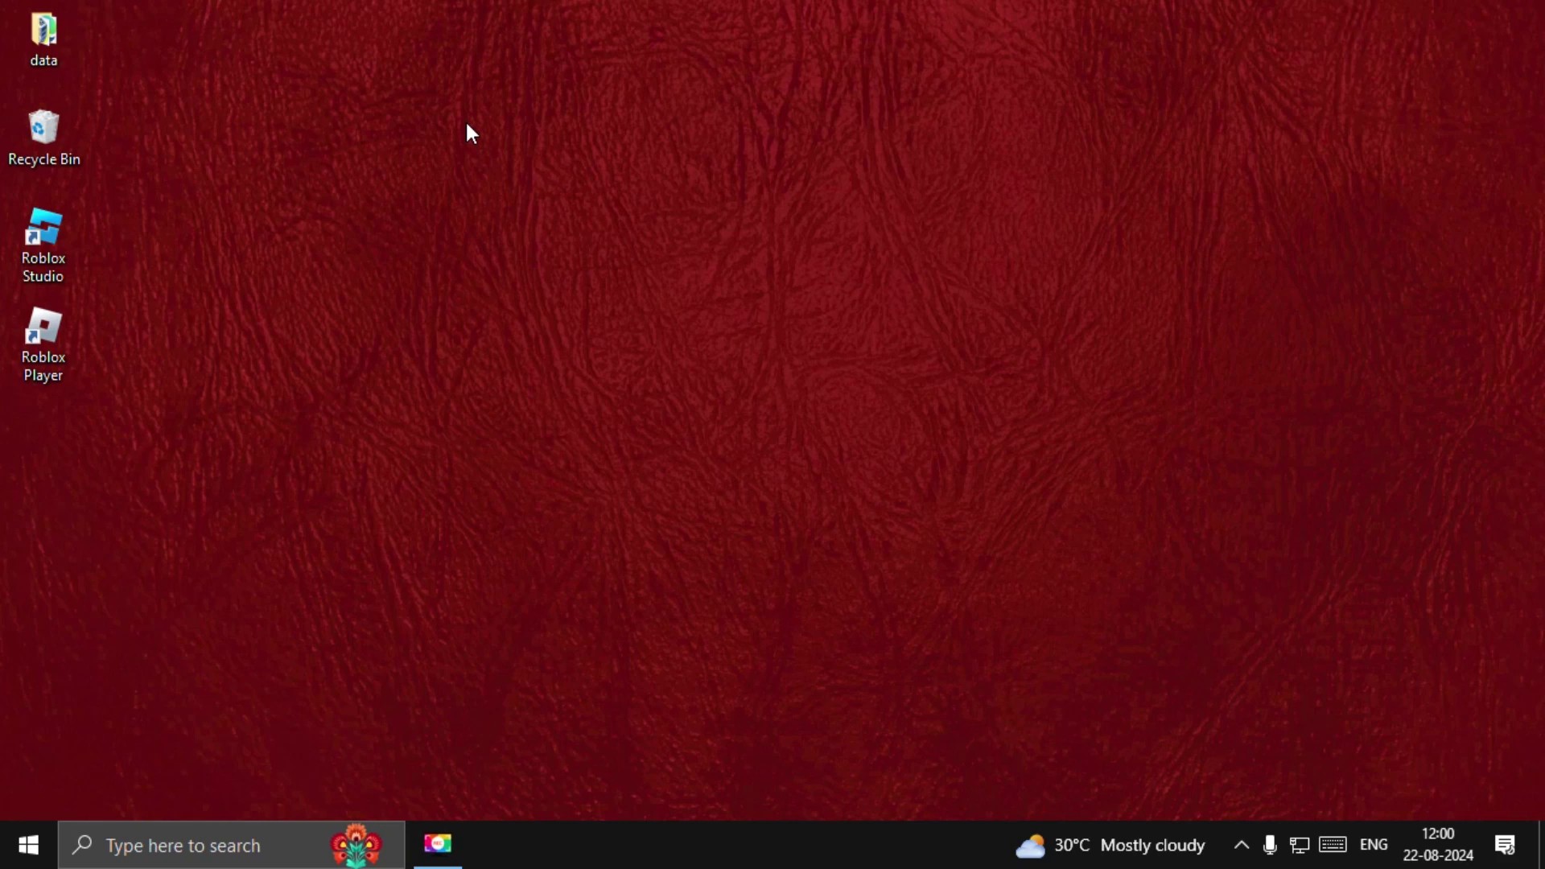
{"action": "key", "text": "super+r"}
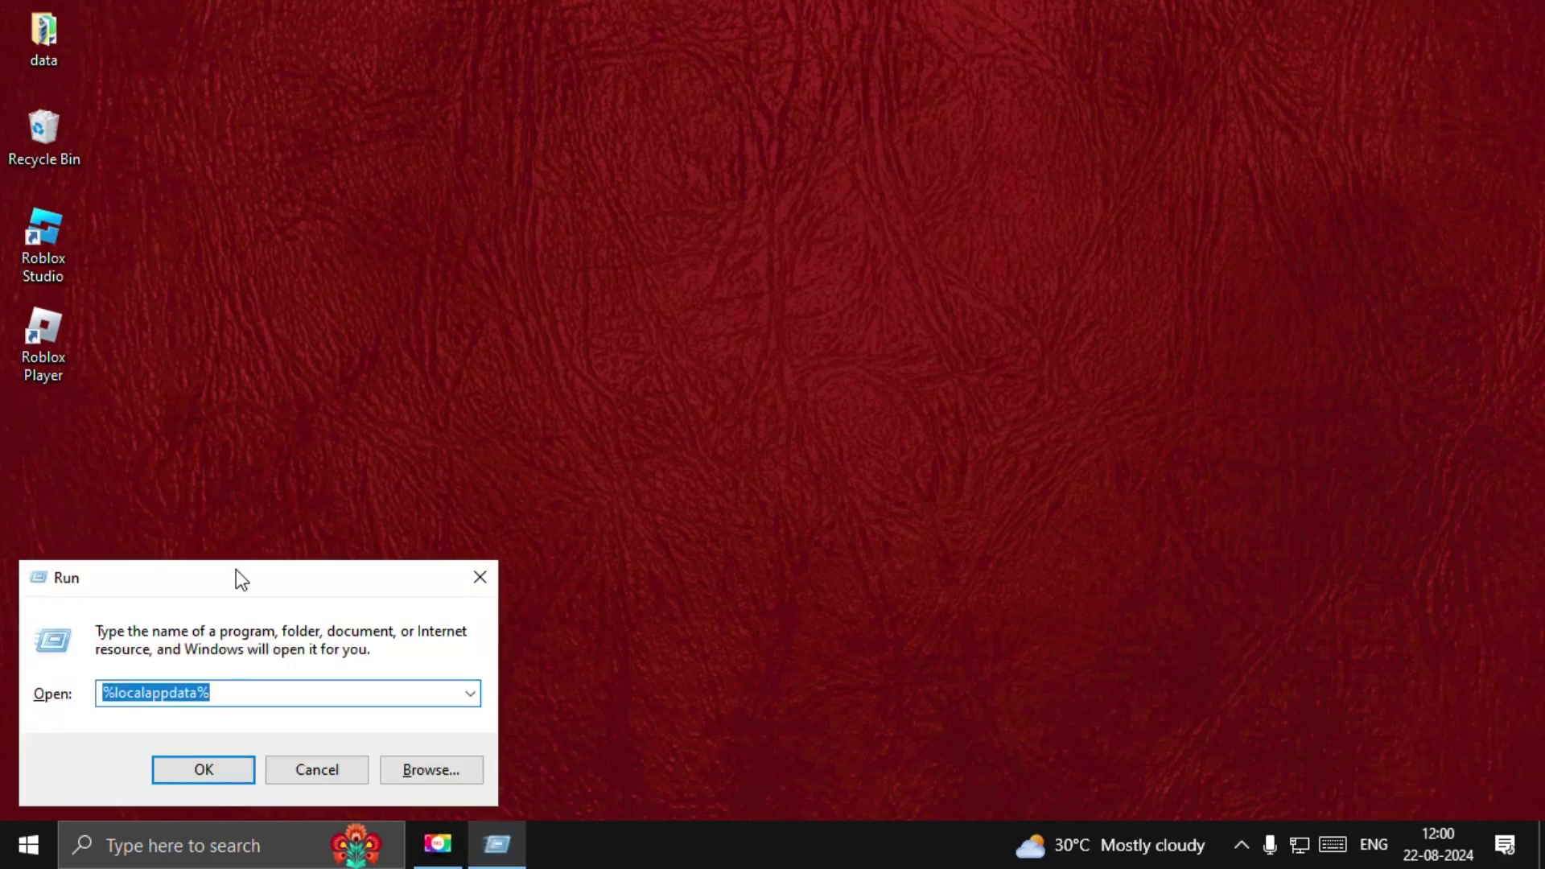
Delete the Roblox folder inside %localappdata%\Temp.
{"action": "left_click_drag", "start_coordinate": [236, 577], "coordinate": [723, 285]}
{"action": "left_click", "coordinate": [600, 401]}
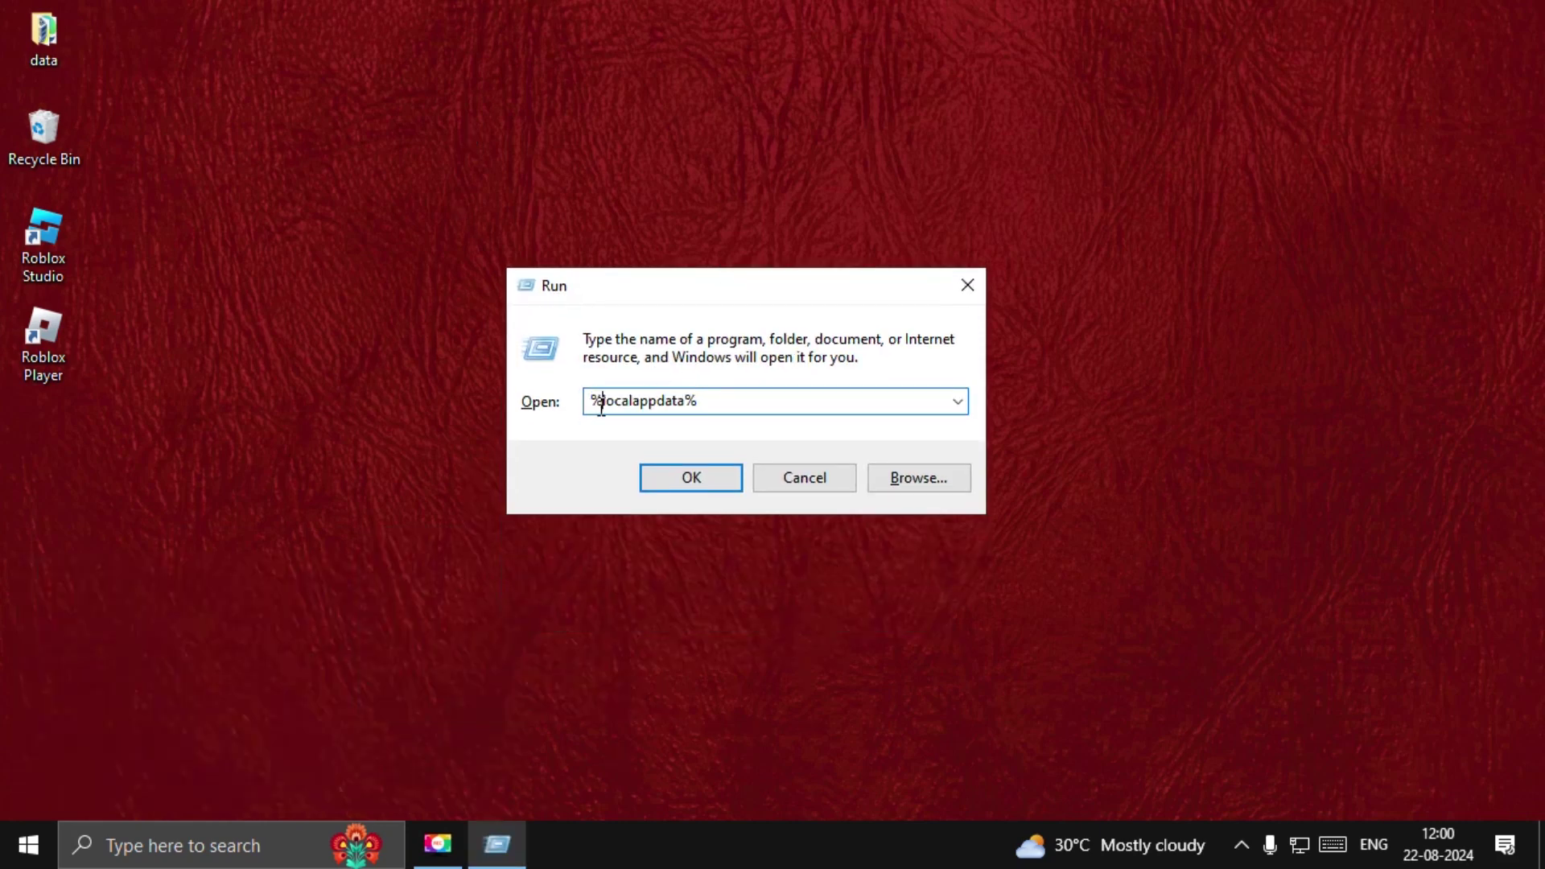
{"action": "left_click", "coordinate": [691, 477]}
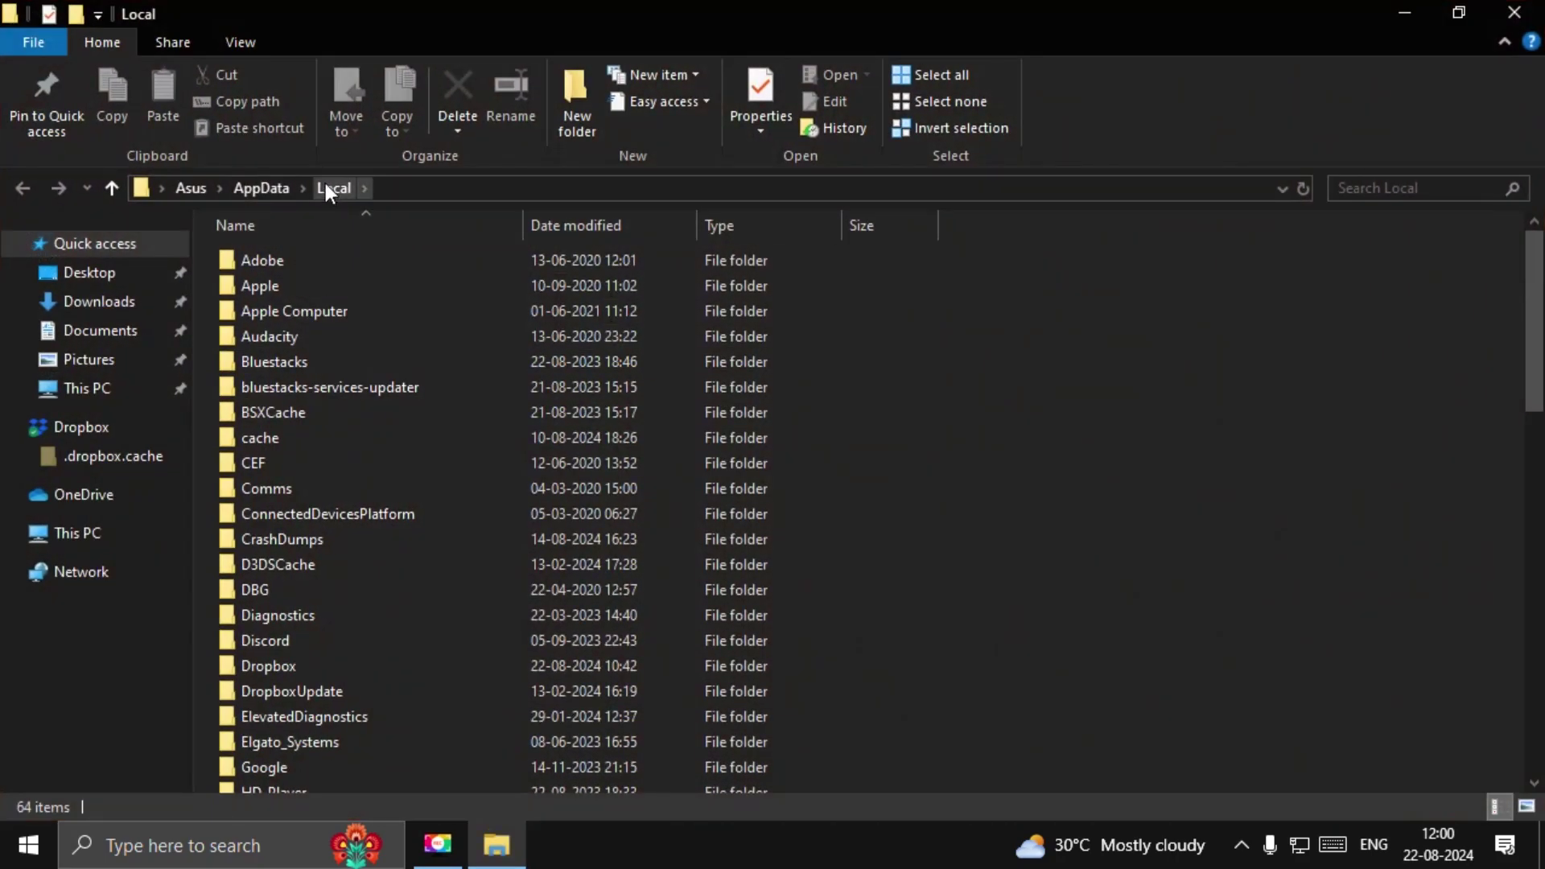
{"action": "left_click", "coordinate": [310, 349]}
{"action": "key", "text": "t"}
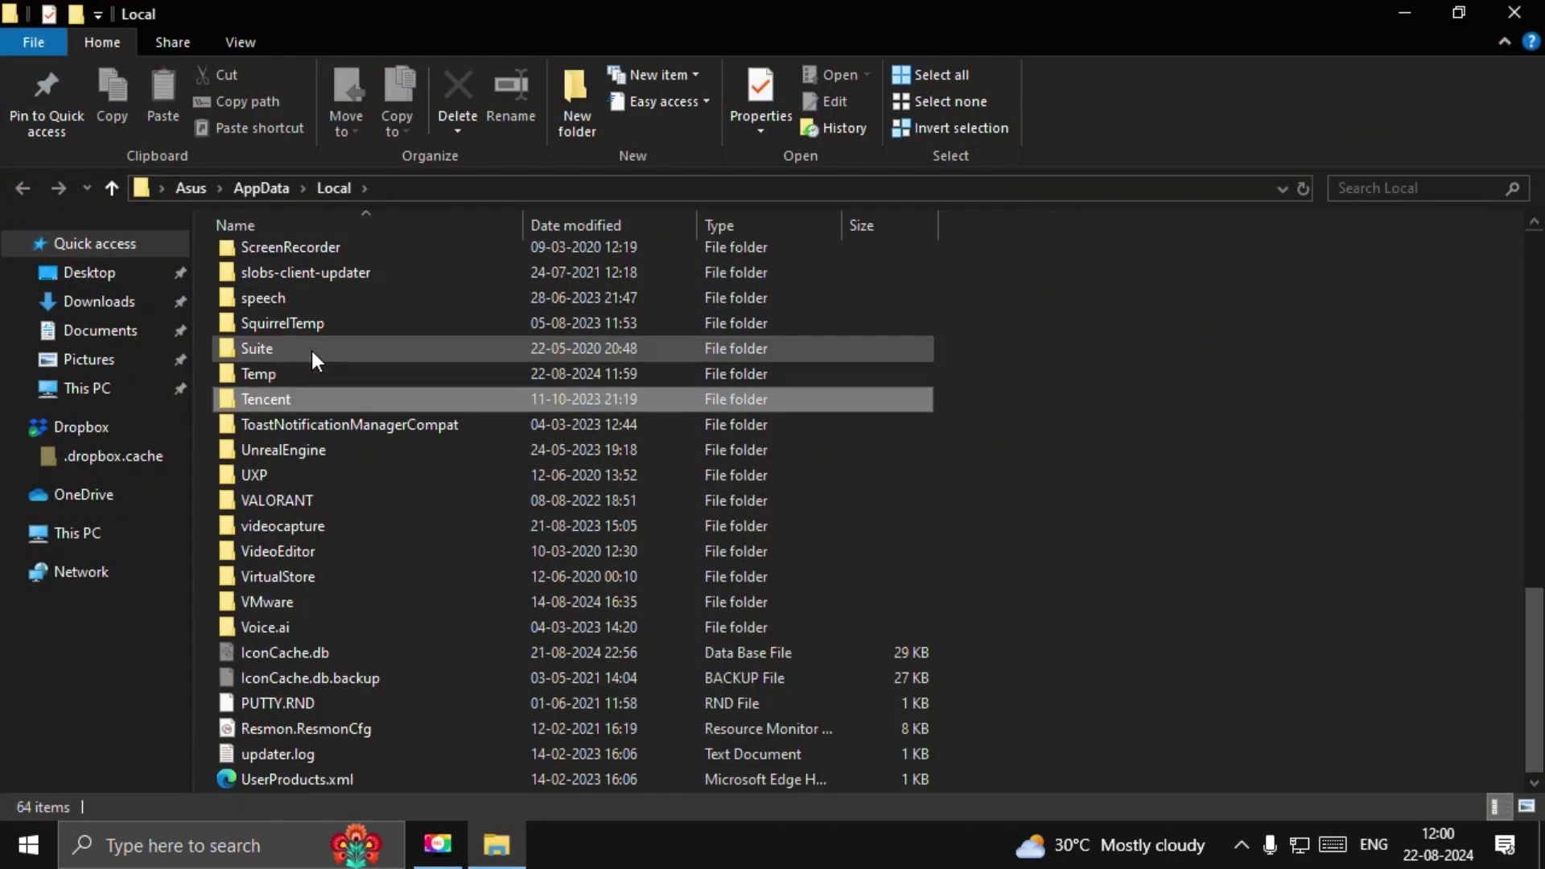
{"action": "double_click", "coordinate": [308, 375]}
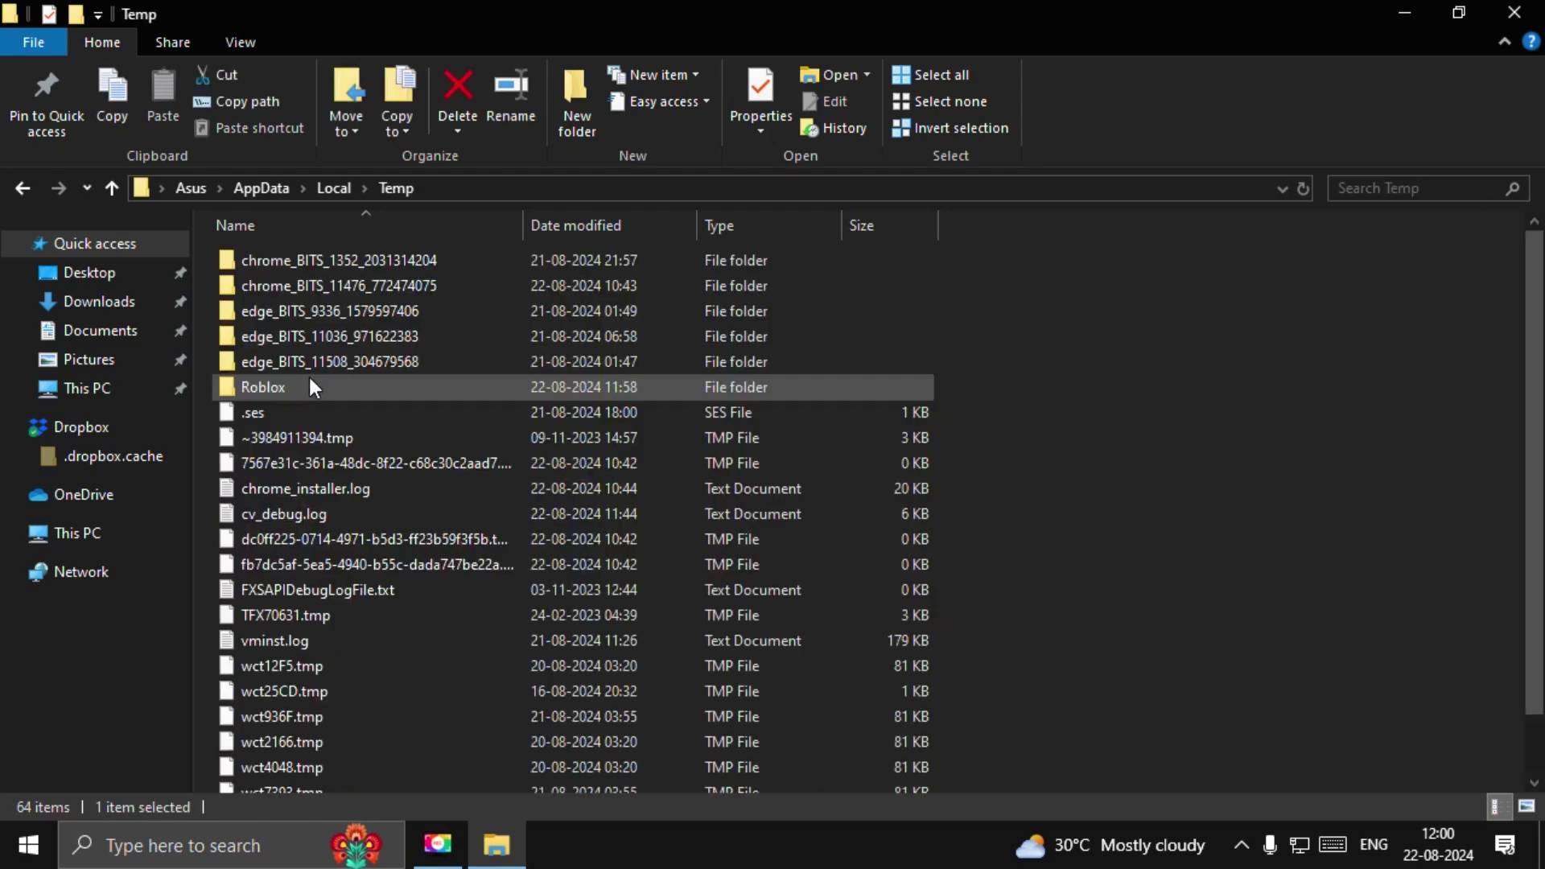
{"action": "right_click", "coordinate": [268, 390]}
{"action": "left_click", "coordinate": [394, 740]}
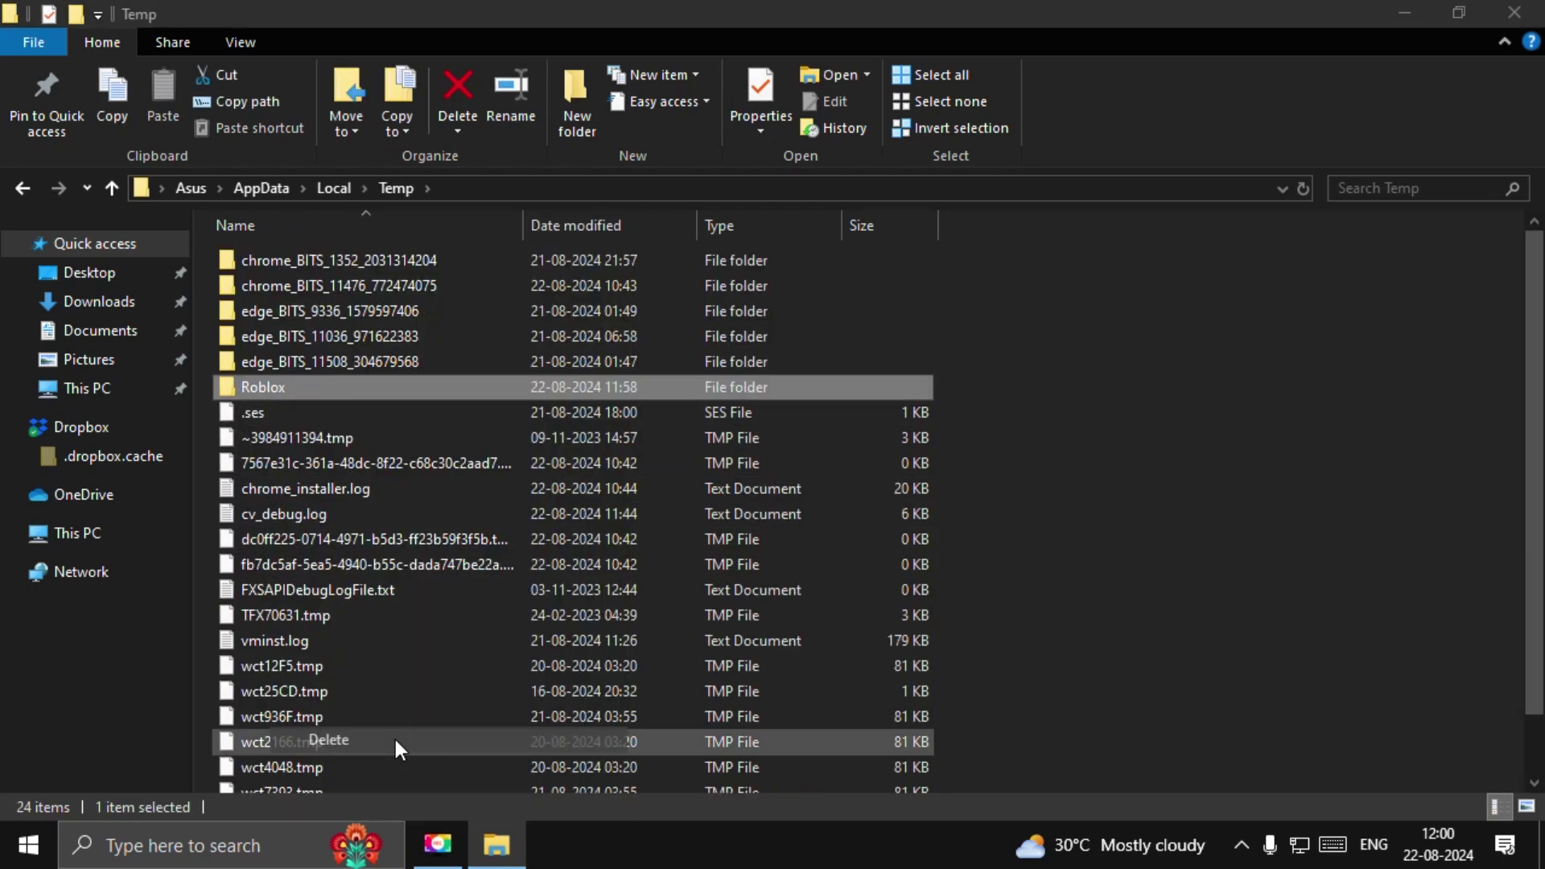
Tick 'Run this program as an administrator' in the Roblox Player shortcut's Compatibility properties and apply.
{"action": "left_click", "coordinate": [1515, 12]}
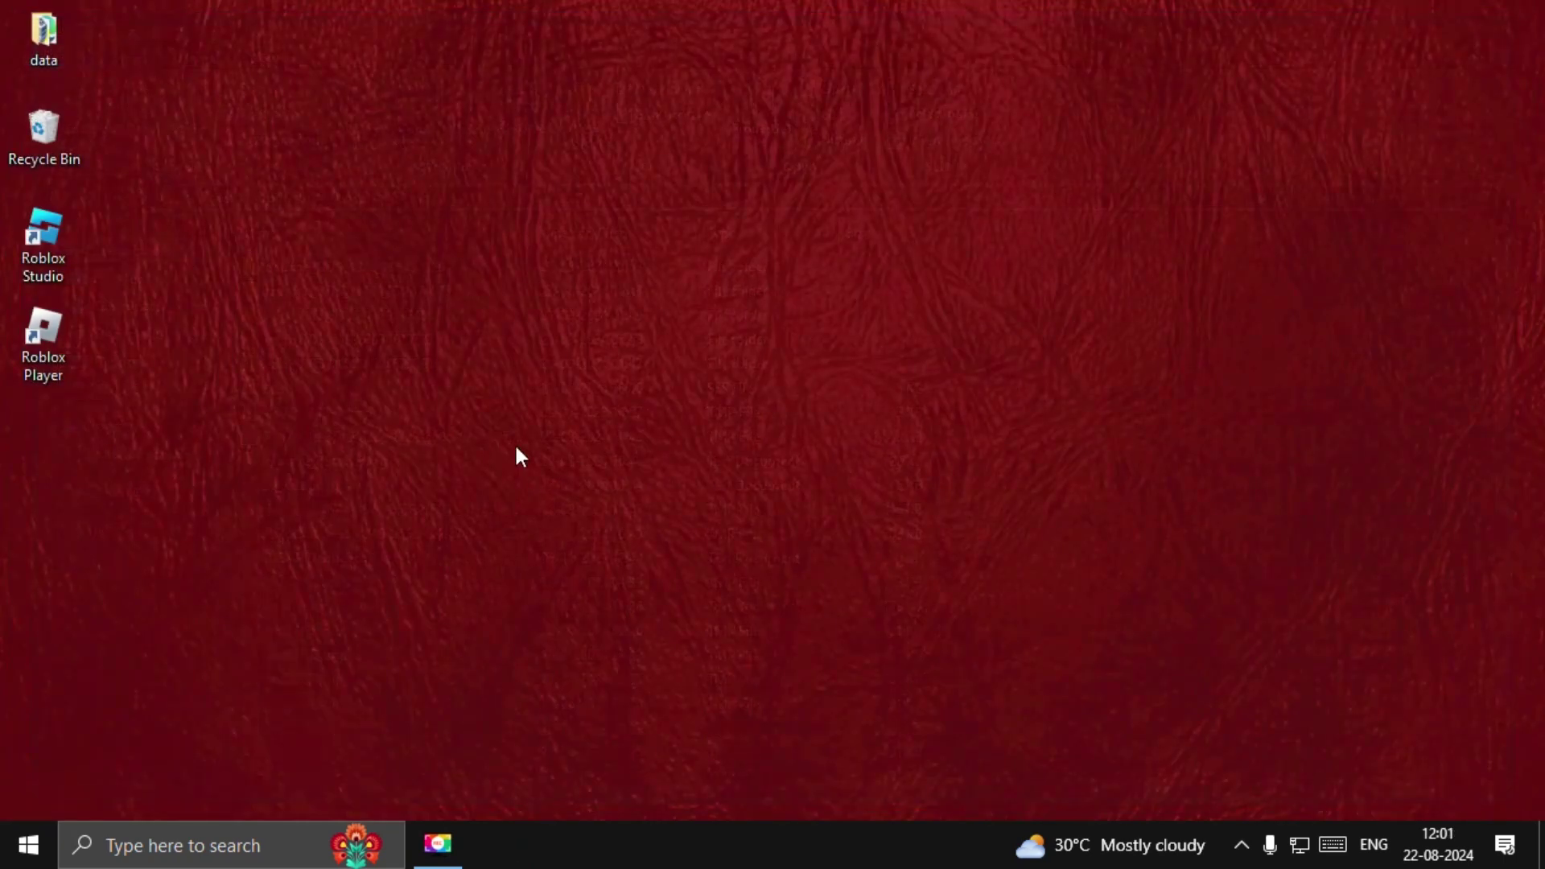
{"action": "right_click", "coordinate": [36, 353]}
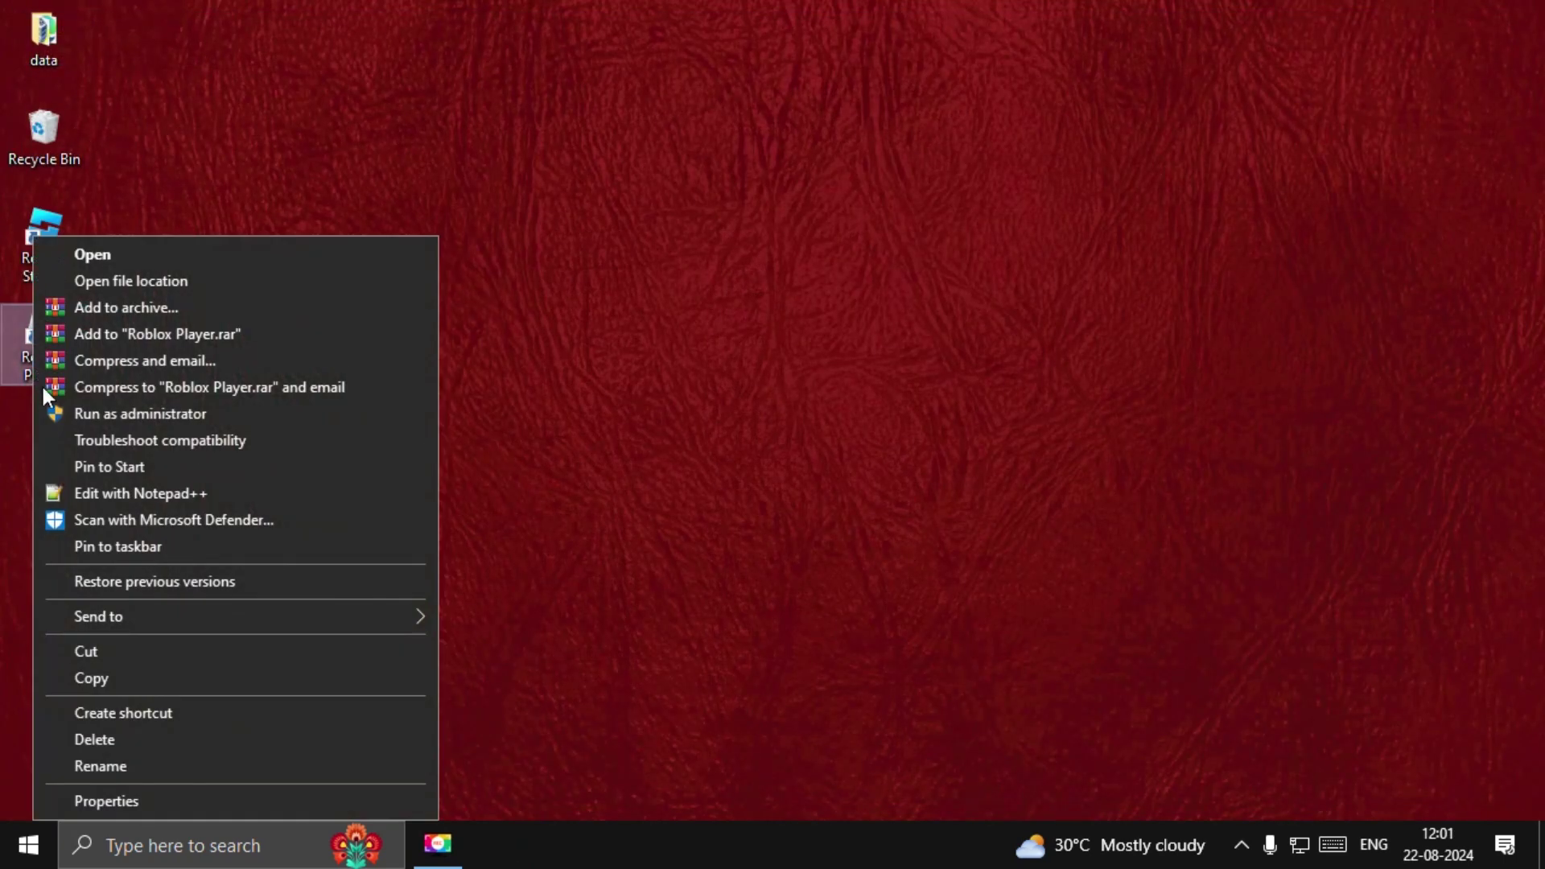
{"action": "left_click", "coordinate": [143, 806]}
{"action": "left_click_drag", "start_coordinate": [212, 172], "coordinate": [633, 95]}
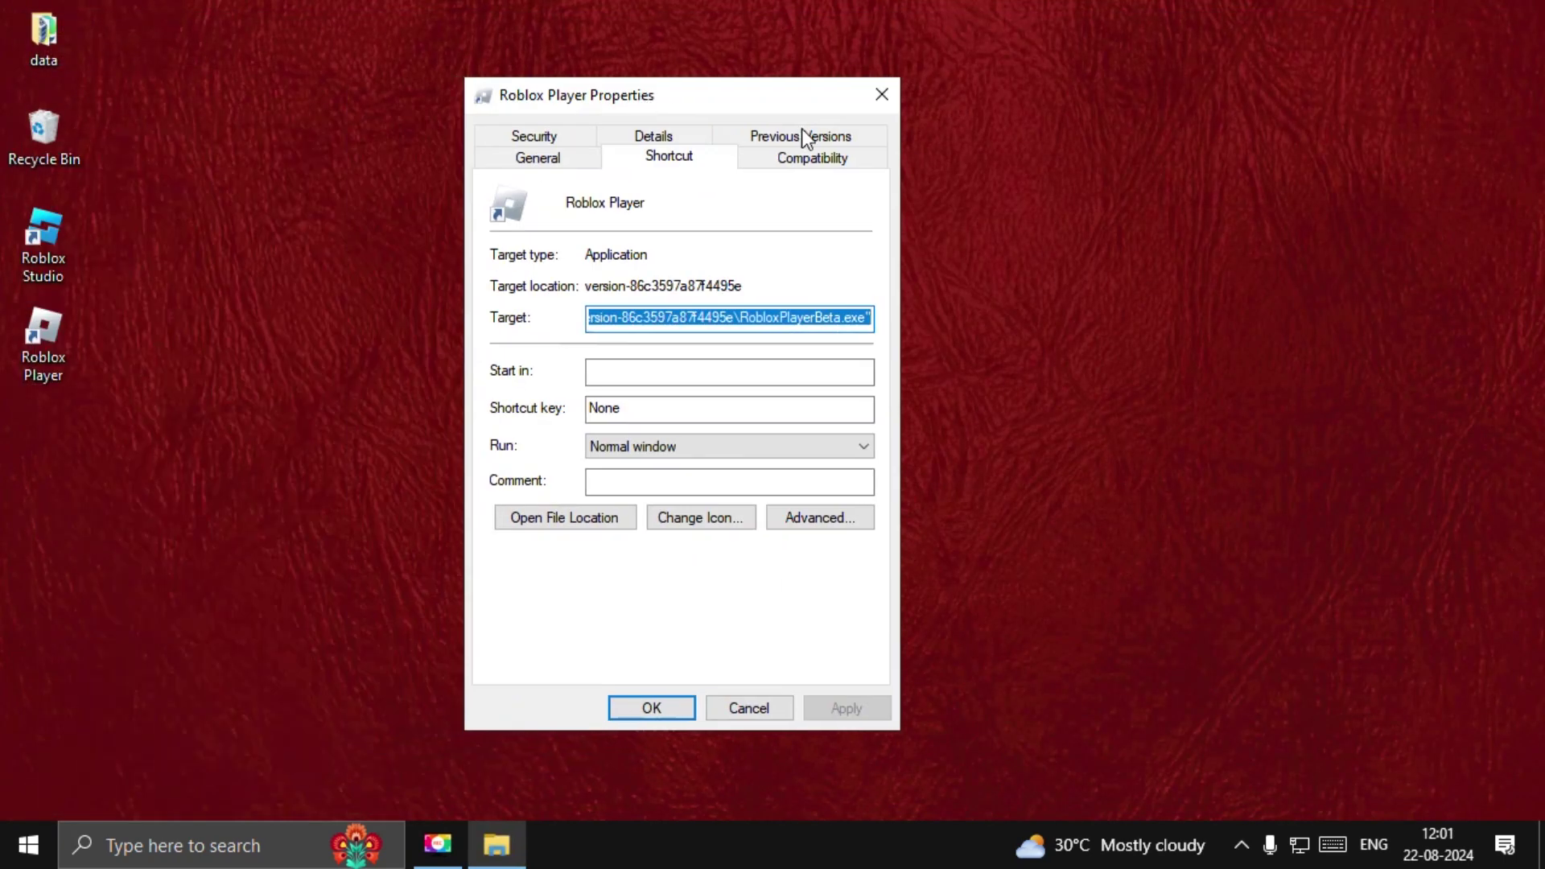
{"action": "left_click", "coordinate": [828, 154]}
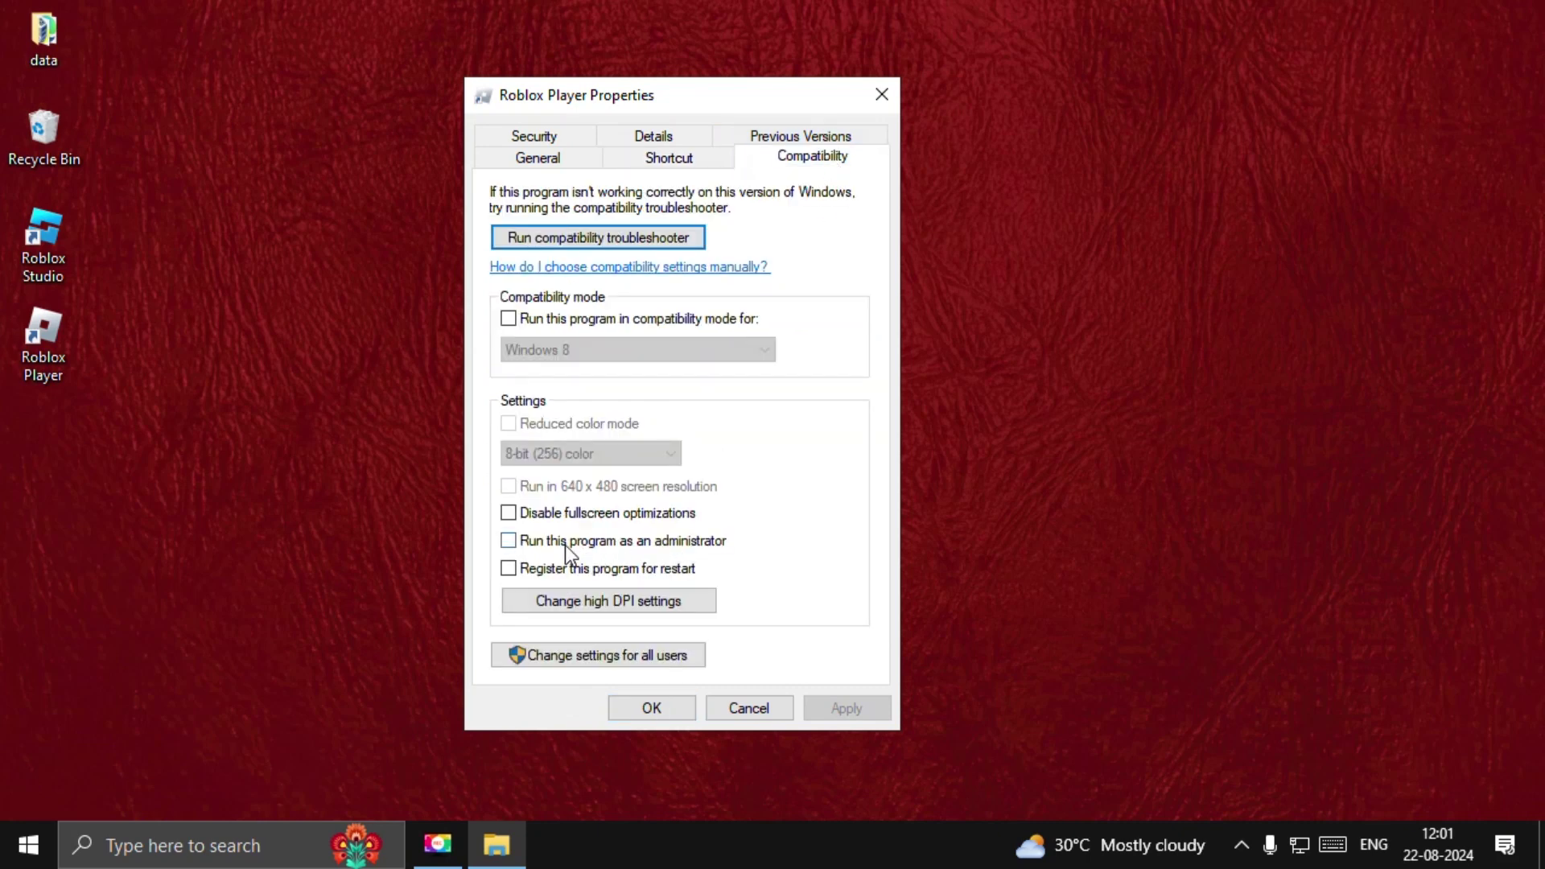
{"action": "left_click", "coordinate": [527, 541]}
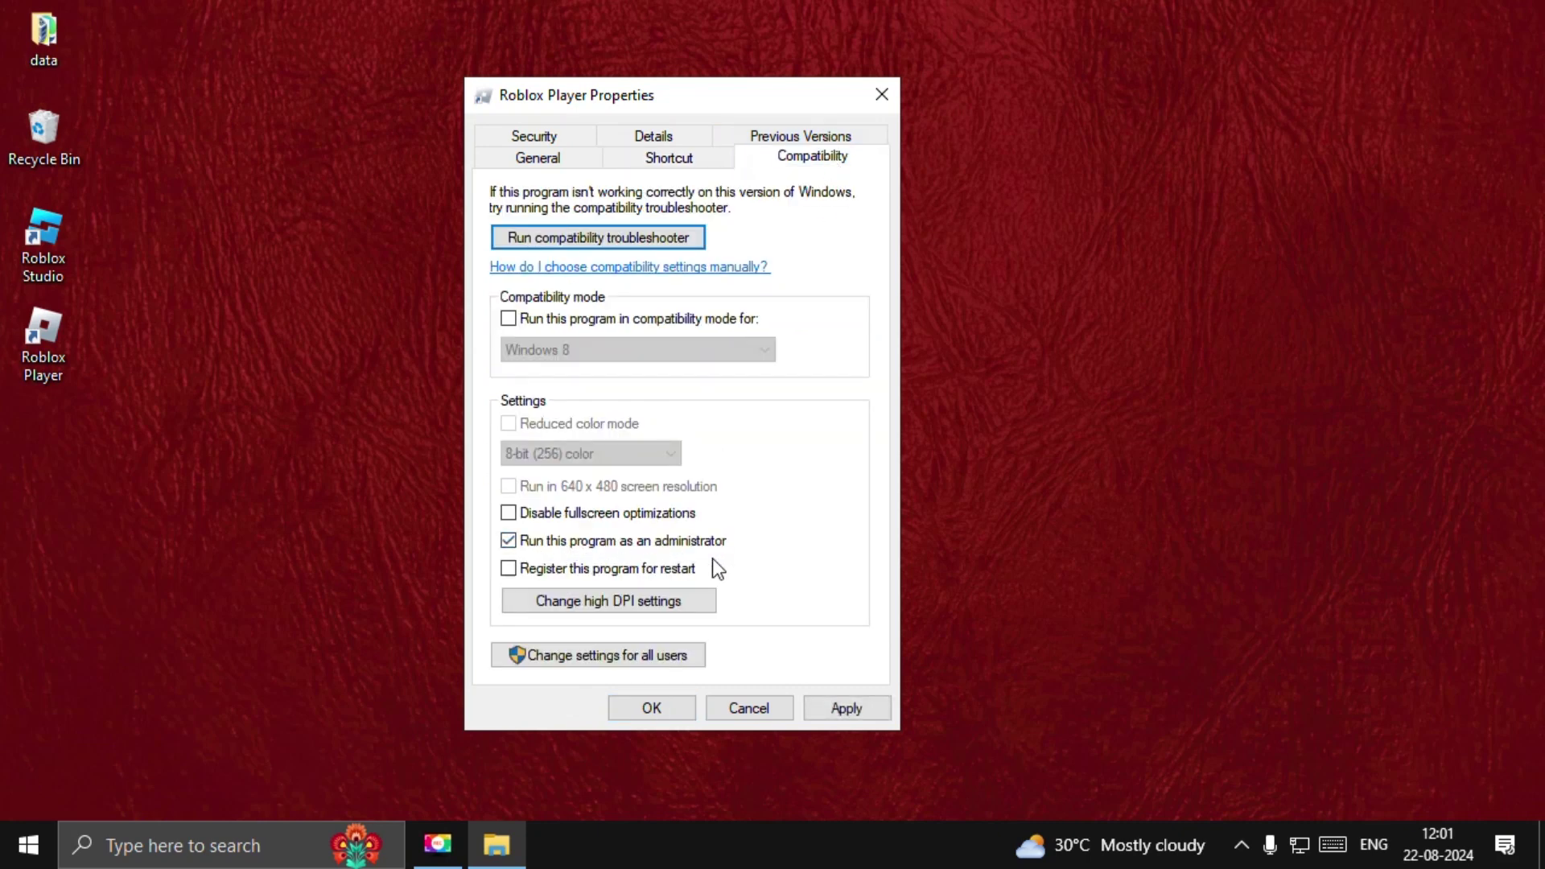
{"action": "left_click", "coordinate": [847, 707]}
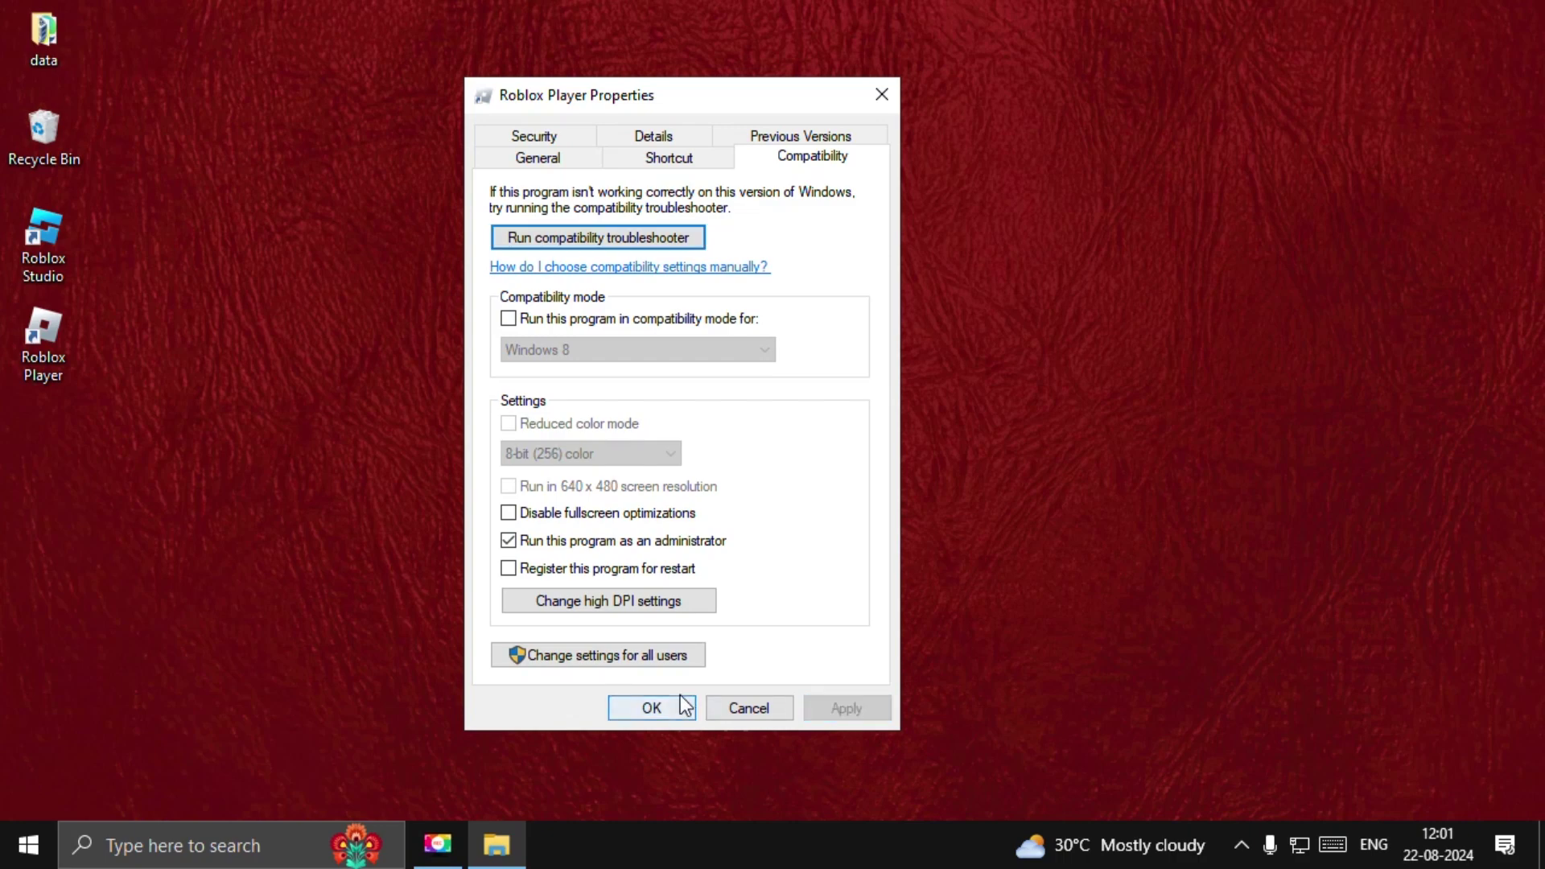
{"action": "left_click", "coordinate": [650, 708]}
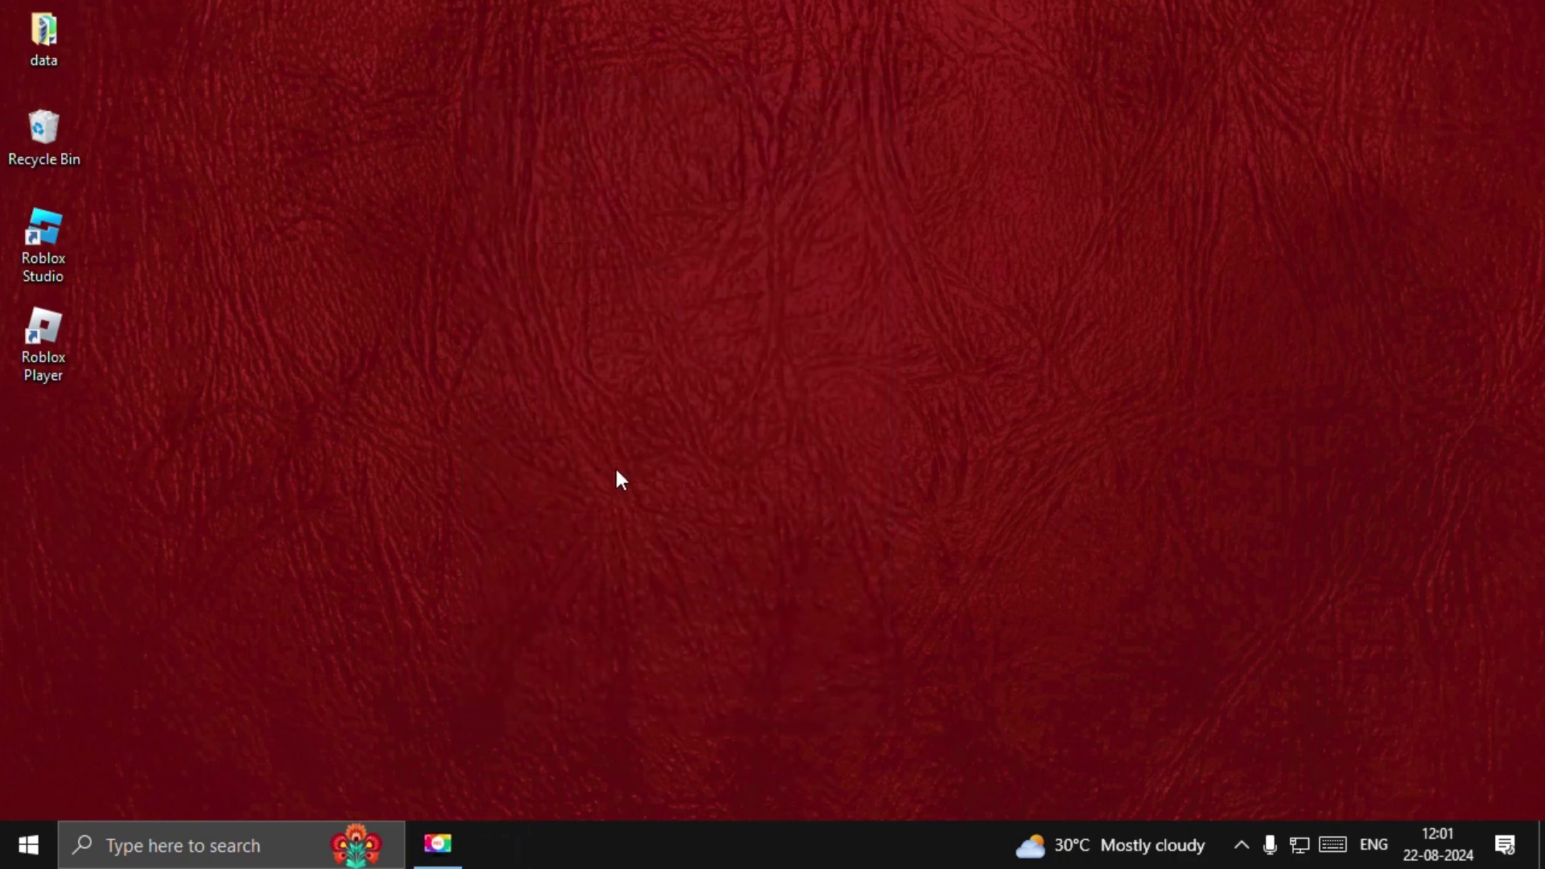